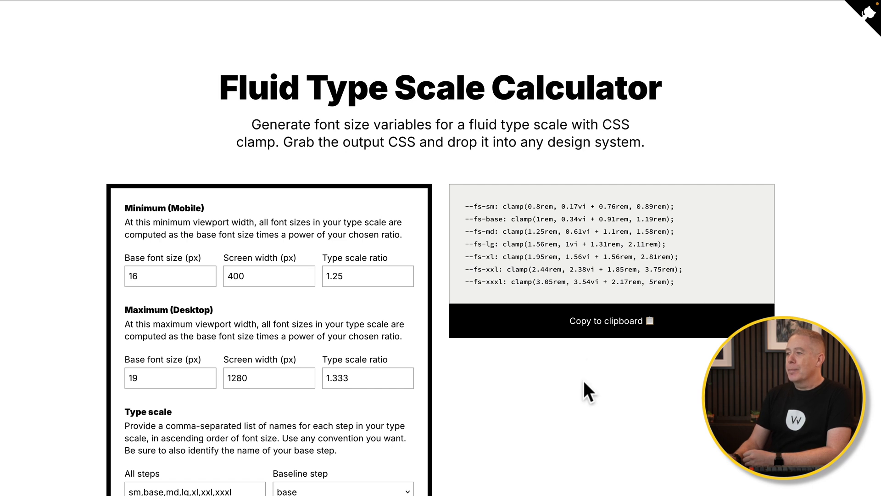
scroll(582, 388, down, 1)
scroll(366, 302, down, 3)
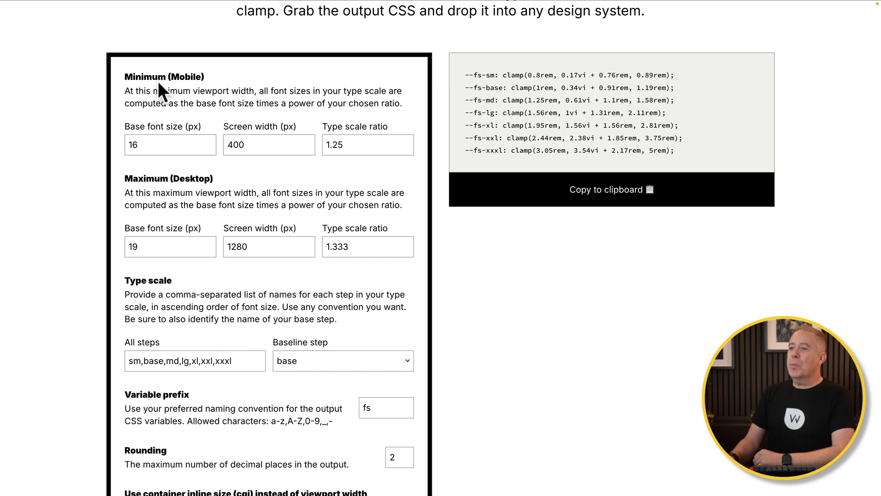
scroll(179, 303, down, 3)
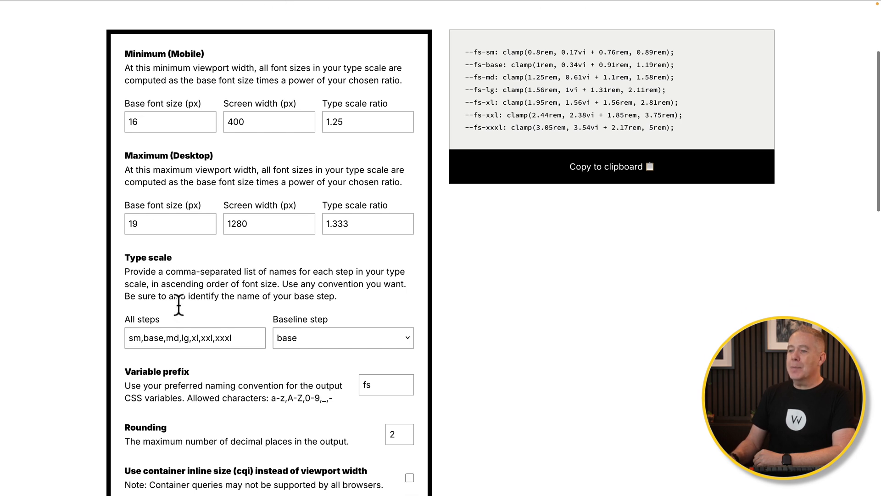
scroll(178, 304, down, 2)
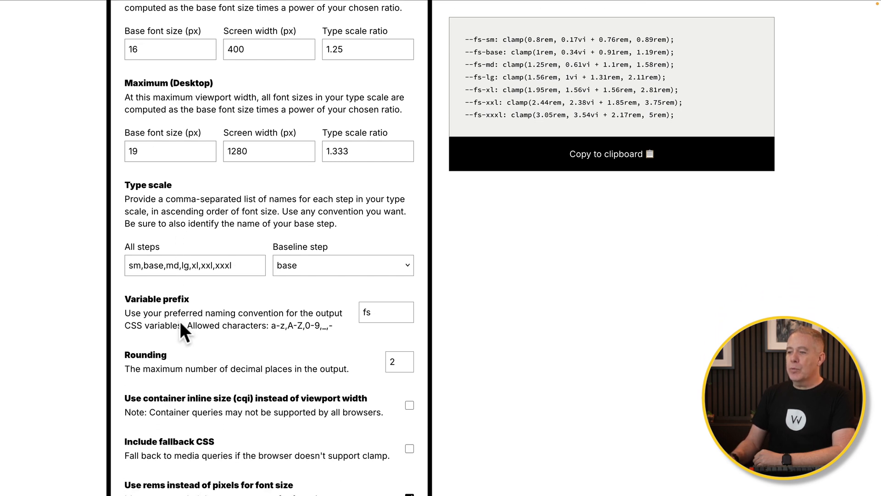
scroll(180, 321, down, 1)
scroll(180, 321, up, 3)
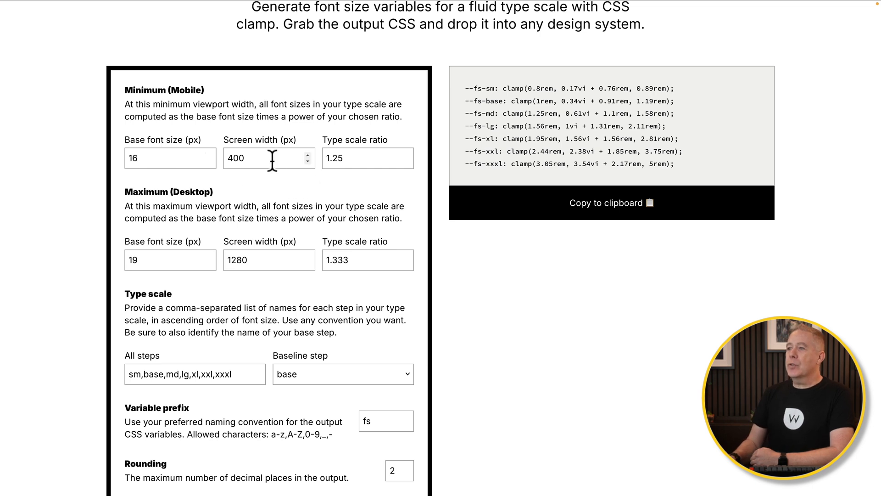
Keep the mobile type scale ratio unchanged and change the desktop screen width from 1280 to 1366 px.
click(354, 158)
click(353, 158)
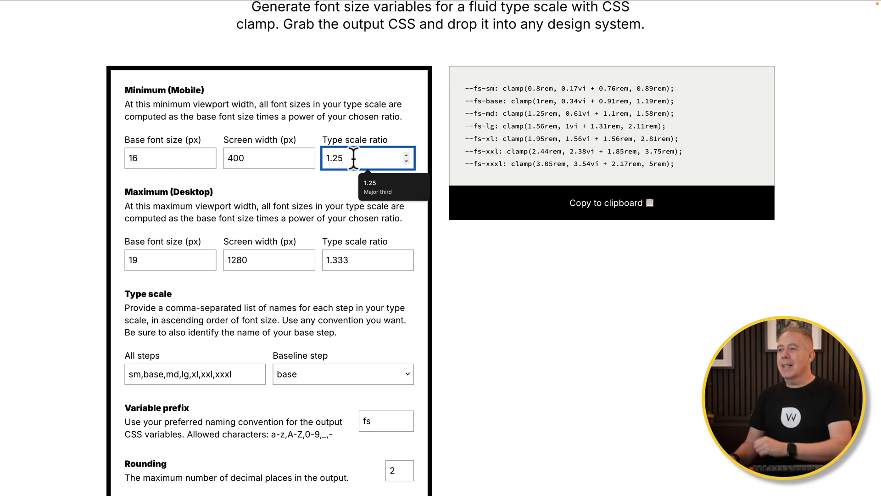
click(235, 184)
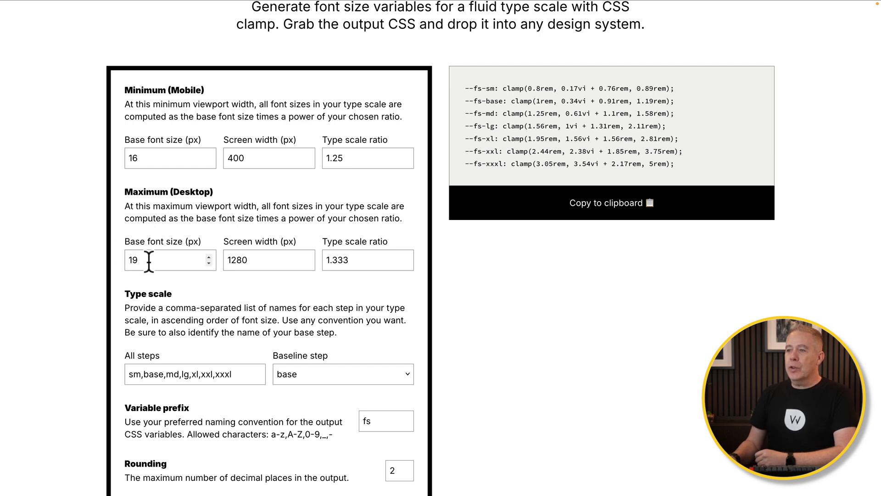
click(265, 262)
drag(265, 264, 223, 260)
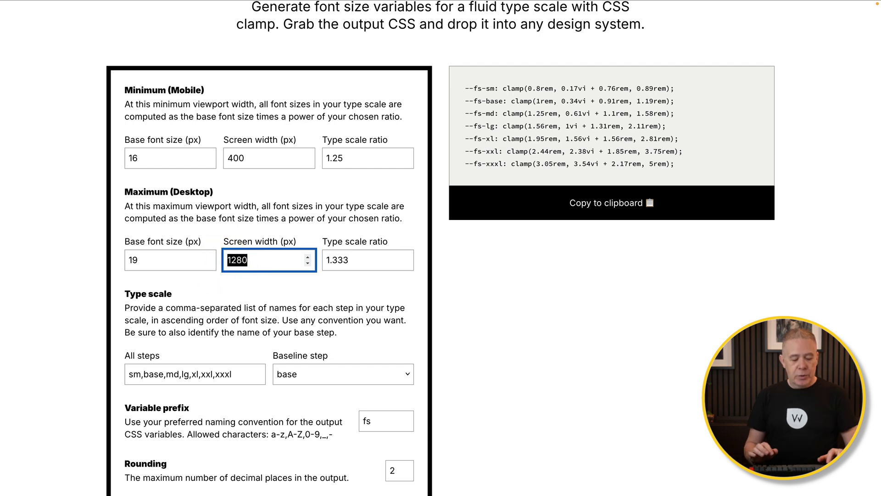
text(1366)
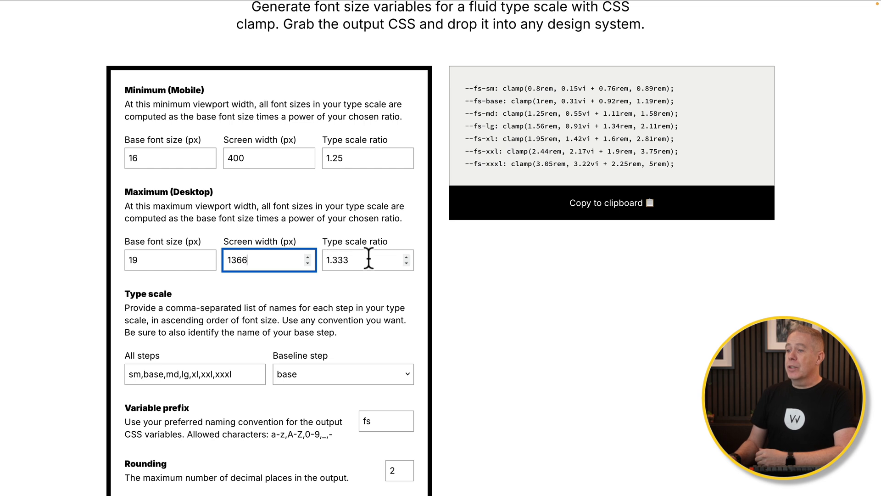
scroll(365, 291, down, 2)
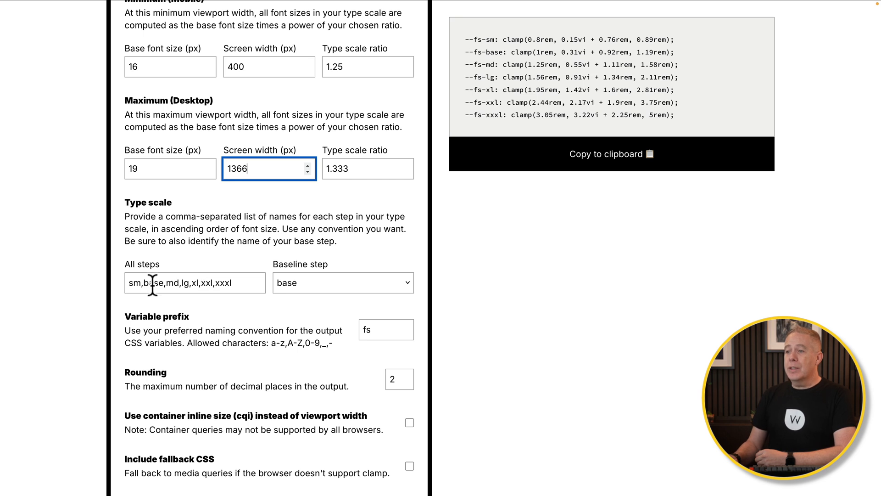
Rename step names sm and base to xs and s, and set md as the baseline step.
drag(163, 283, 141, 283)
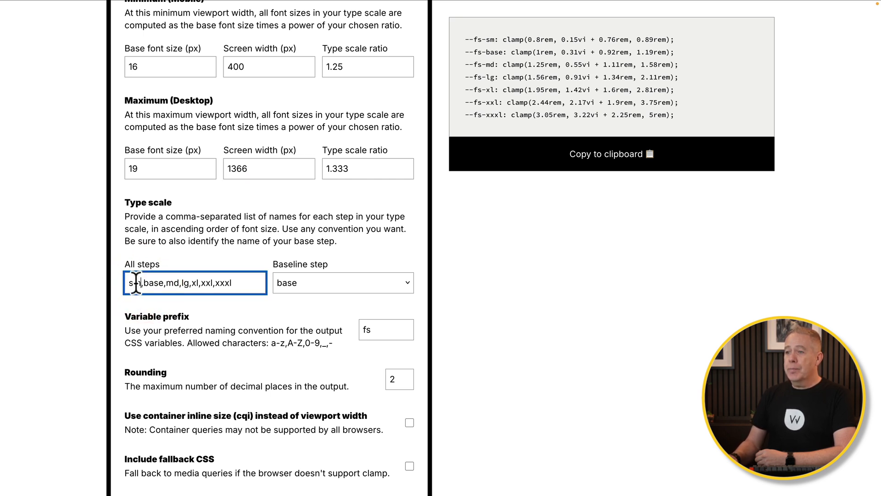
text(xs)
double_click(147, 283)
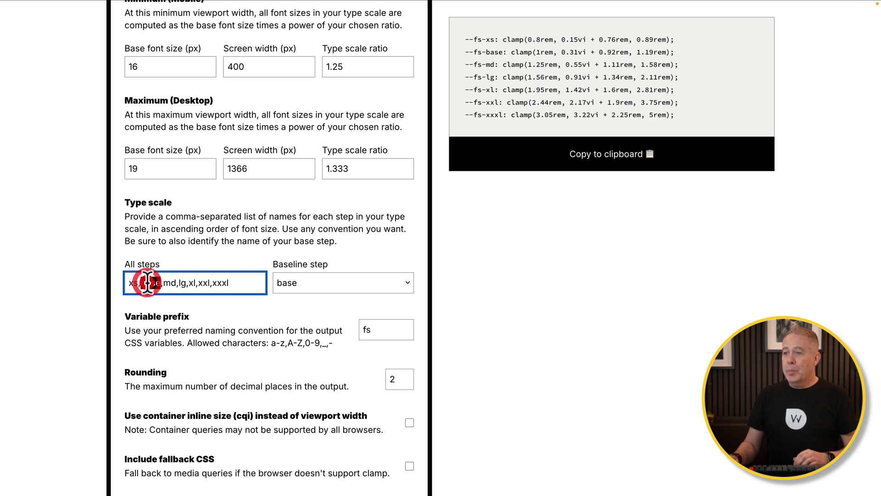
text(s)
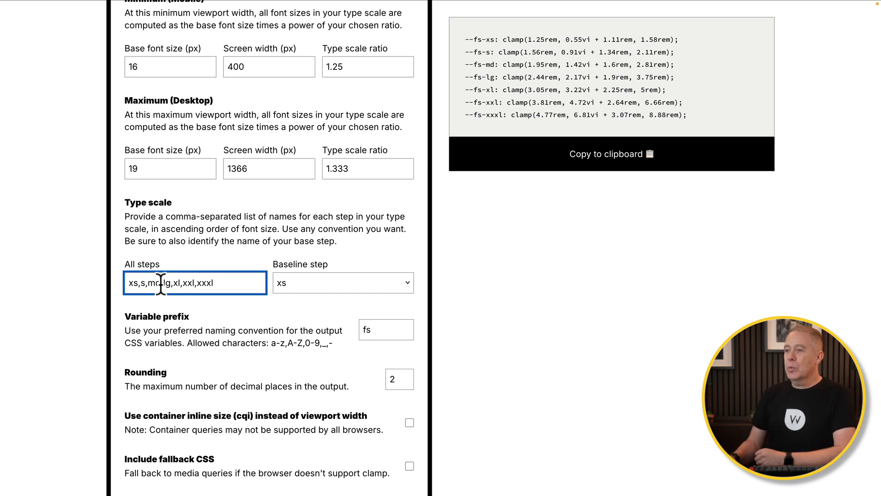
click(340, 282)
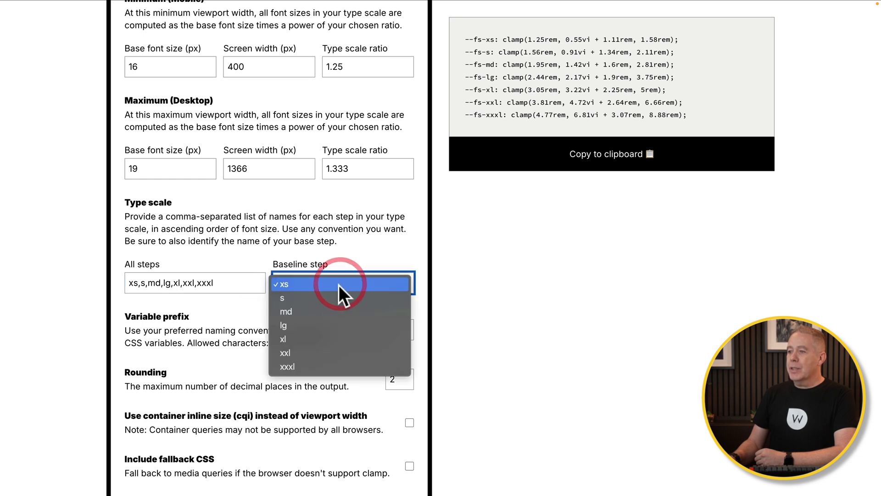
click(329, 311)
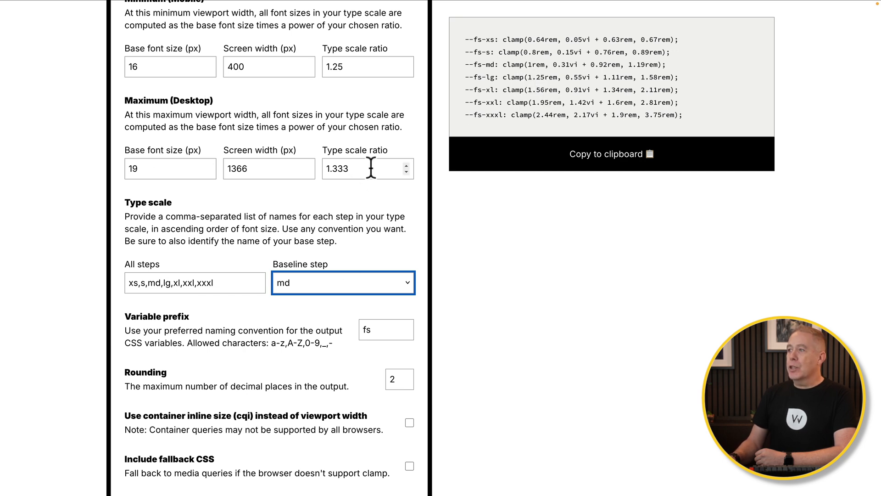
Change the variable prefix from fs to wpt and set the rem value to 10 px.
scroll(368, 210, down, 3)
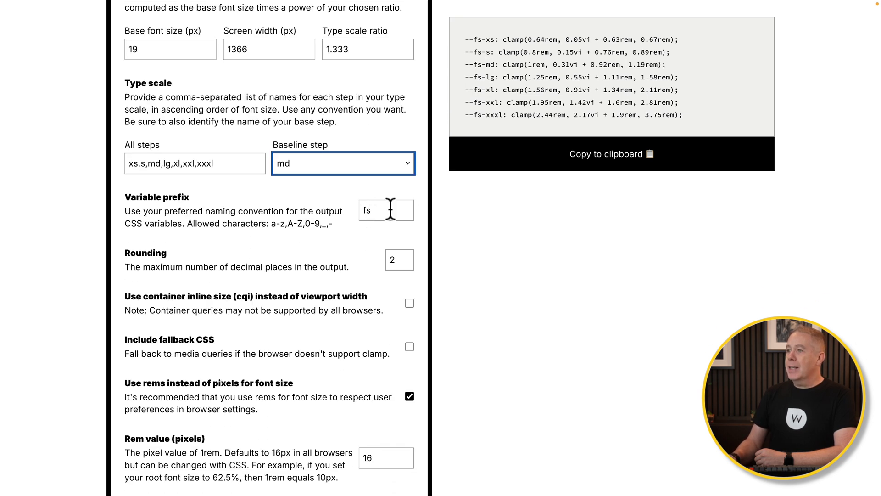
click(390, 209)
double_click(367, 210)
text(w)
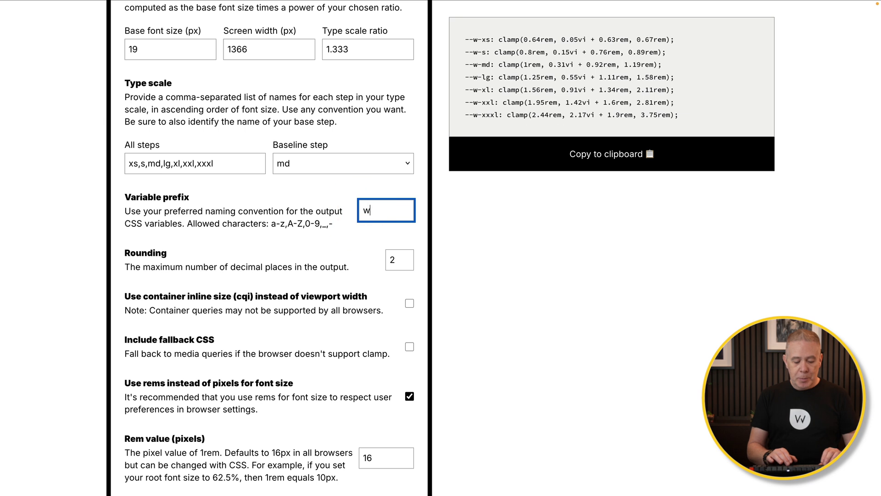
text(pt)
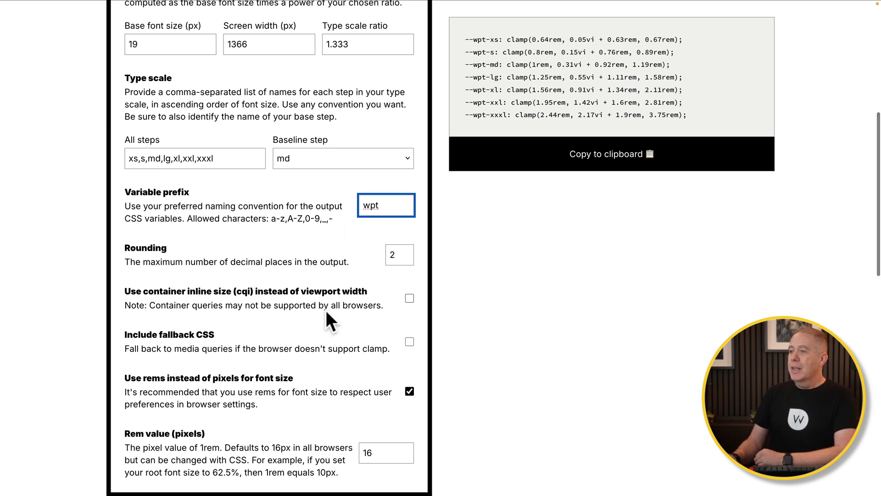
scroll(326, 310, down, 1)
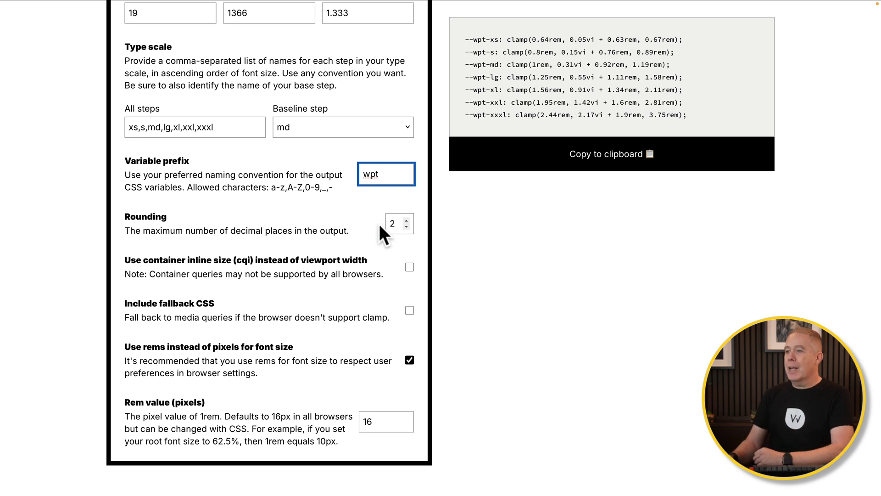
scroll(326, 296, down, 2)
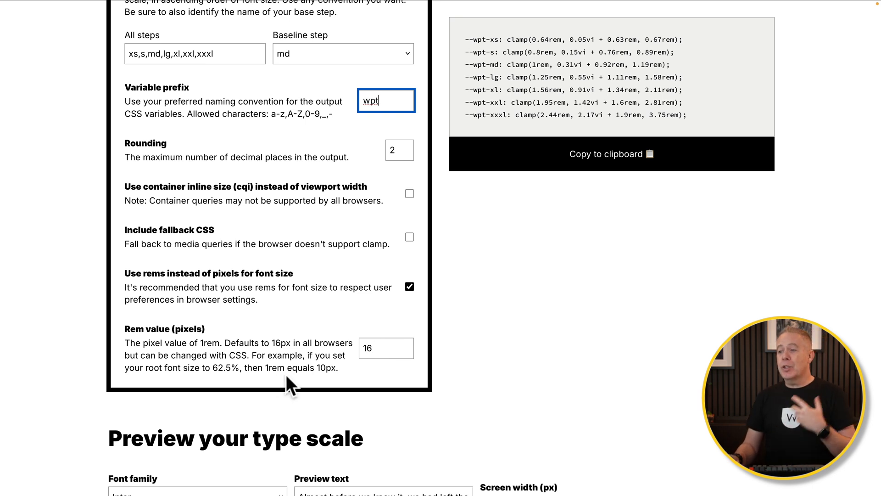
click(372, 348)
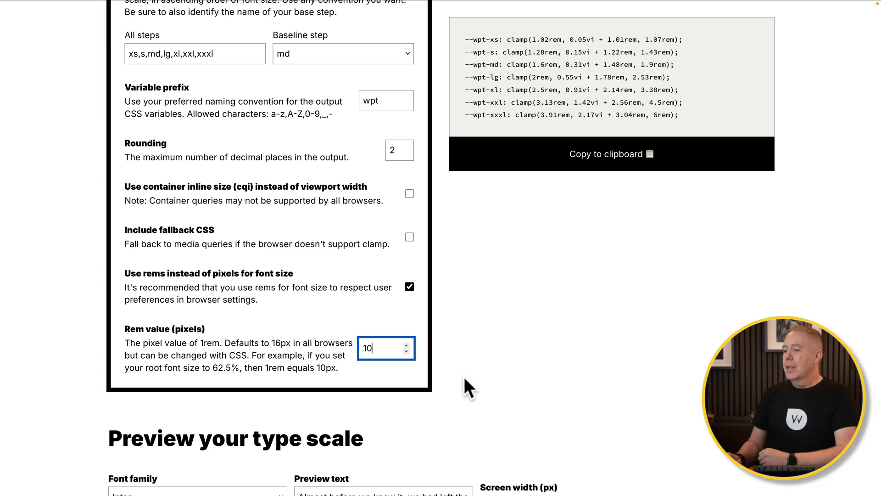
scroll(464, 376, down, 7)
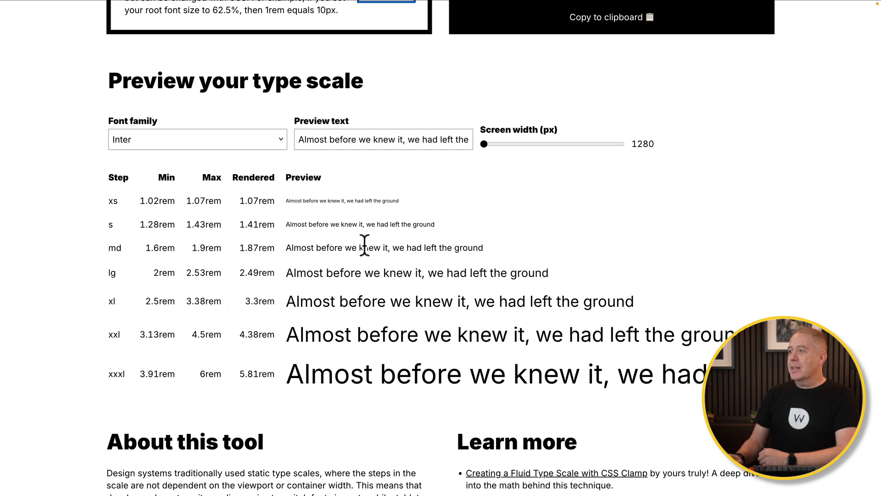
Preview the wpt type scale at widths between 1366 and 400 px, then copy the CSS variables.
drag(485, 143, 639, 145)
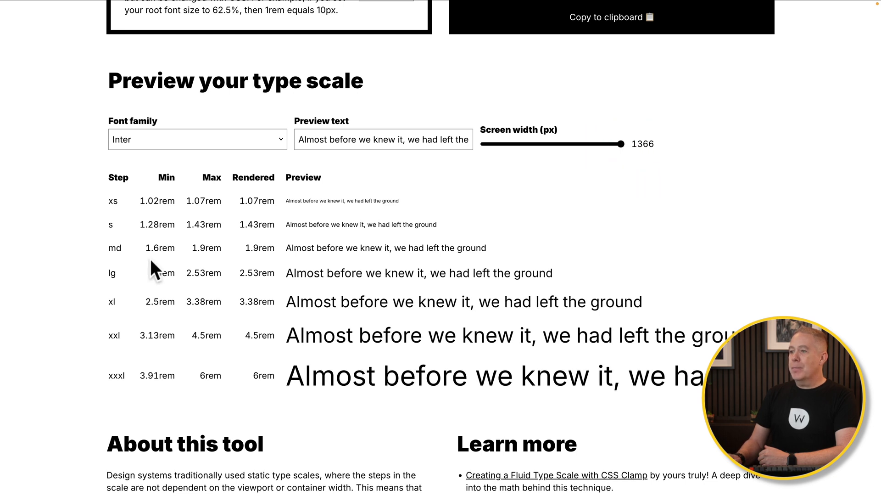
drag(302, 246, 392, 246)
click(395, 246)
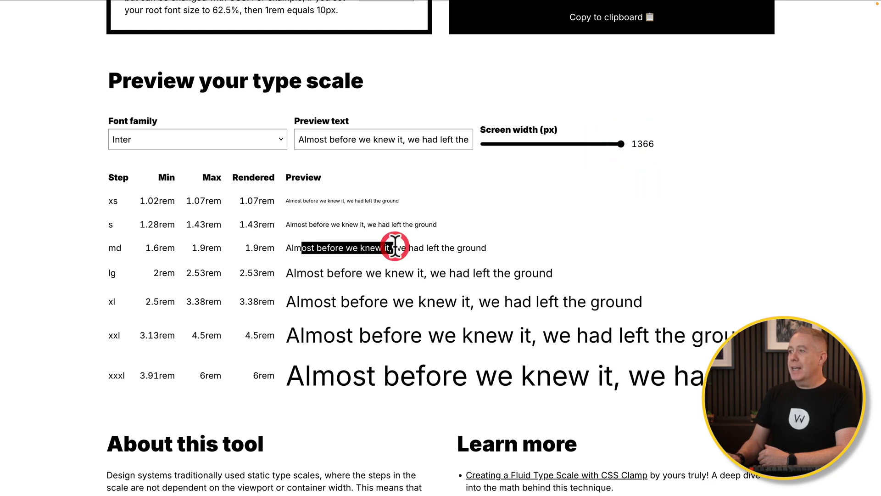
drag(626, 143, 477, 139)
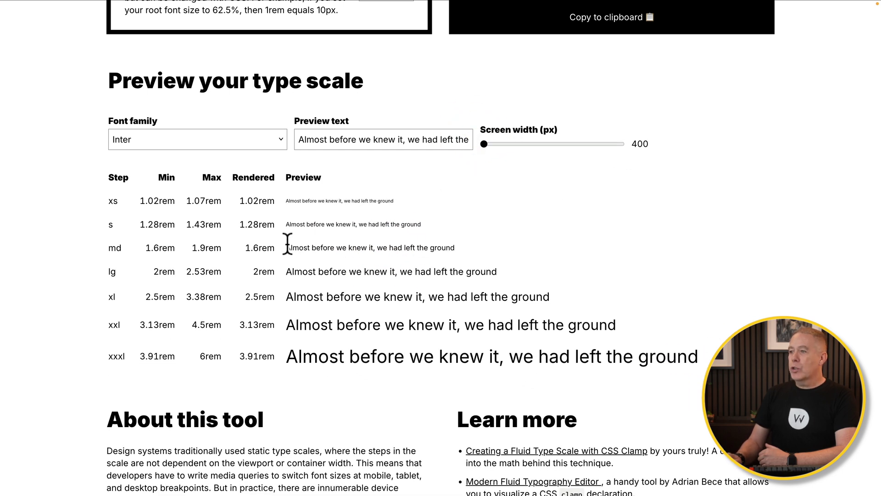
drag(288, 248, 456, 253)
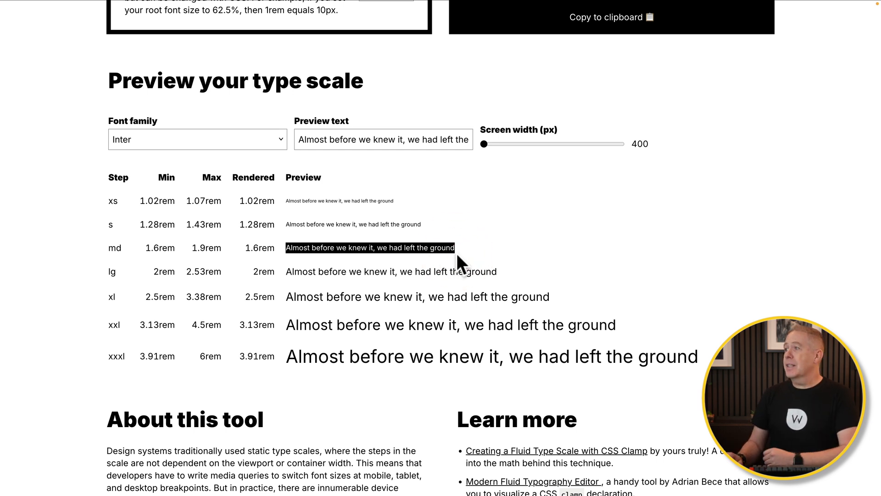
scroll(456, 254, up, 15)
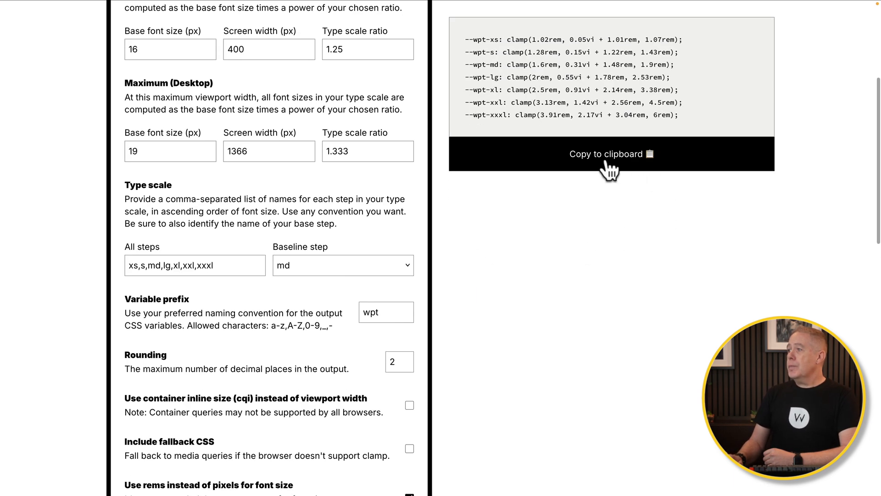
click(604, 160)
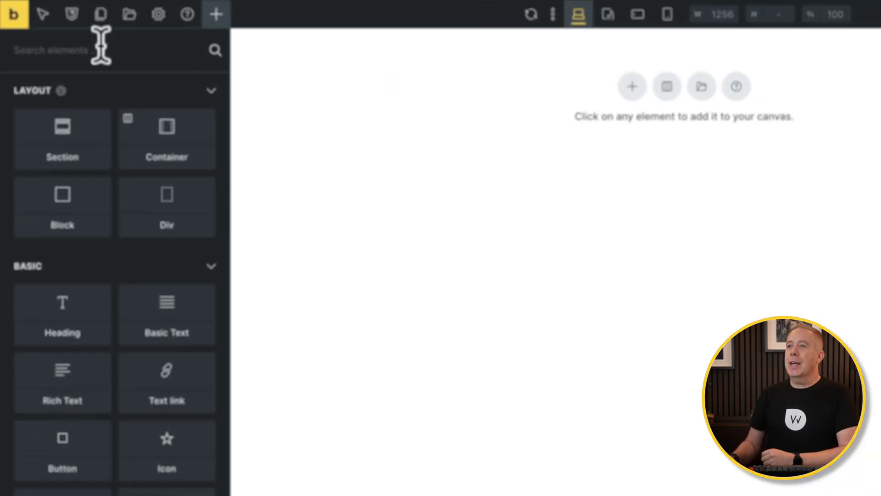
Open the Classes/Variables manager and switch from Classes back to Variables.
click(78, 15)
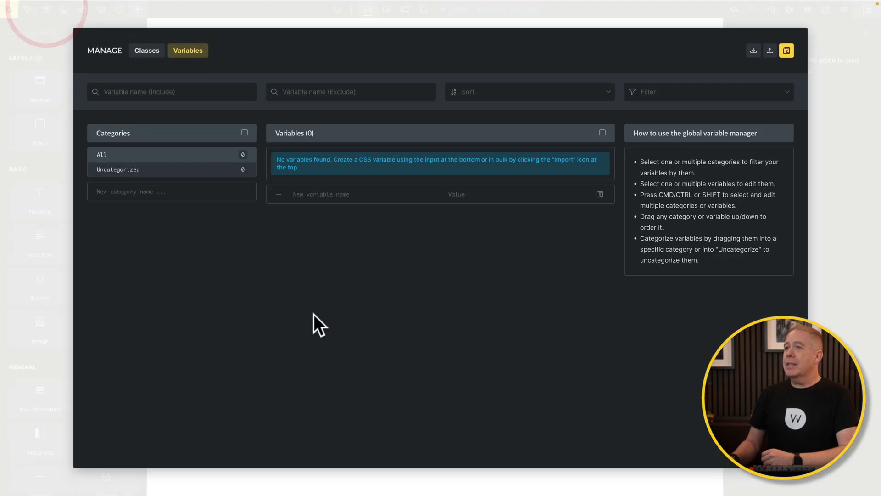
click(143, 53)
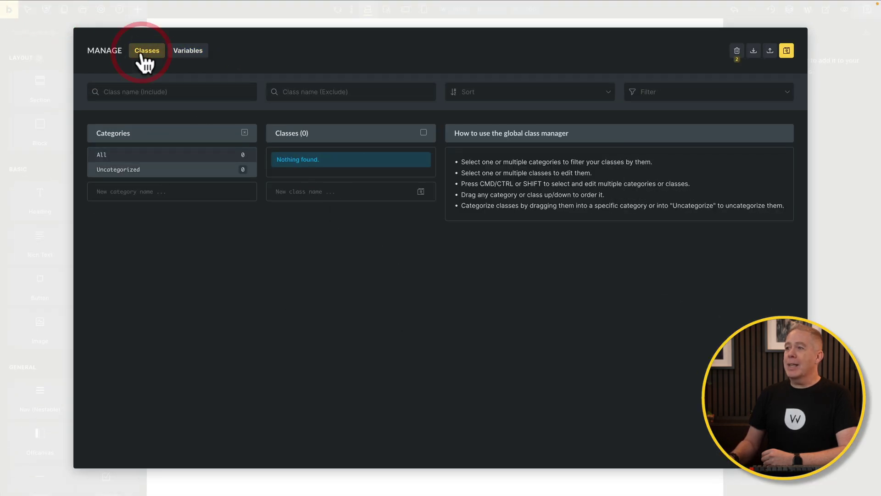
click(188, 51)
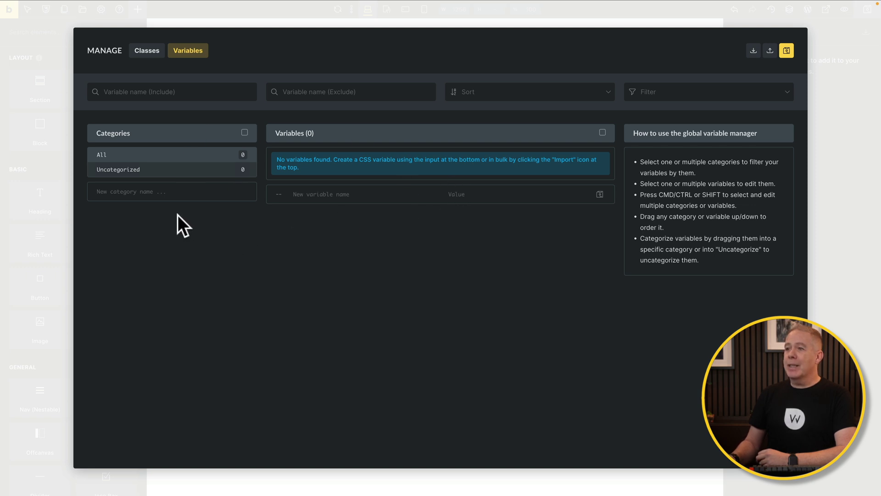
Add a new variable category named 'WPTuts Typography'.
click(182, 193)
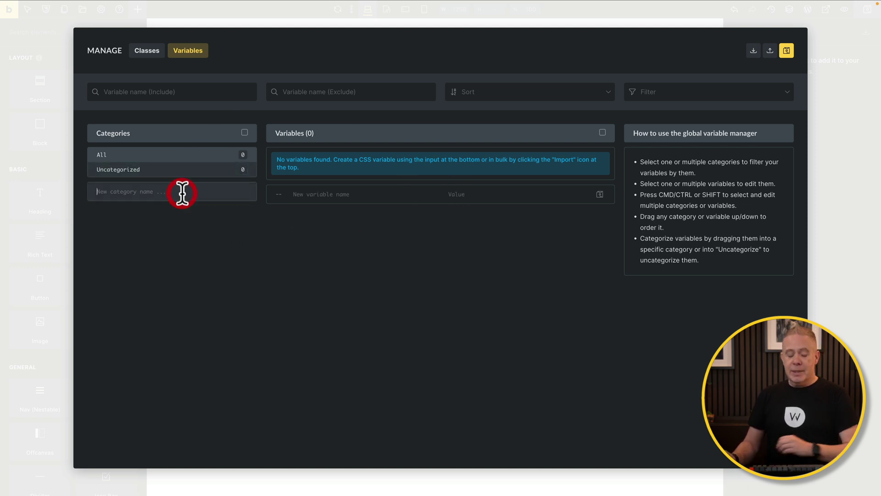
key(ctrl+v)
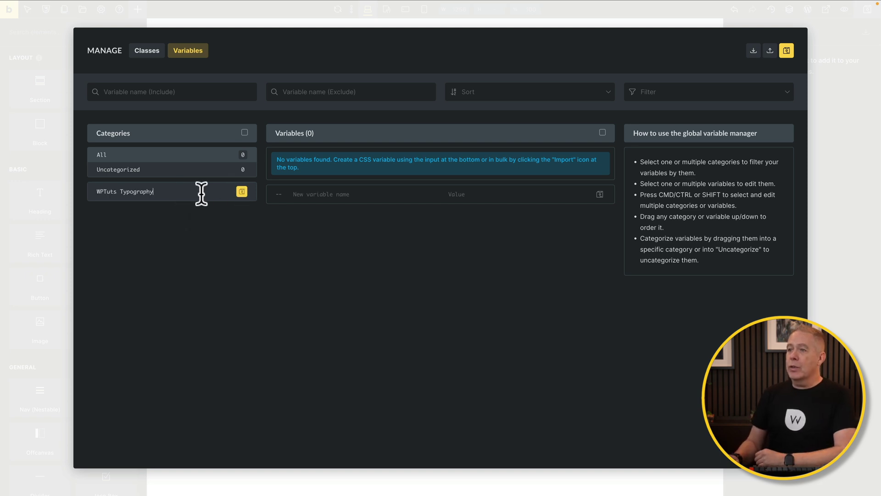
click(241, 193)
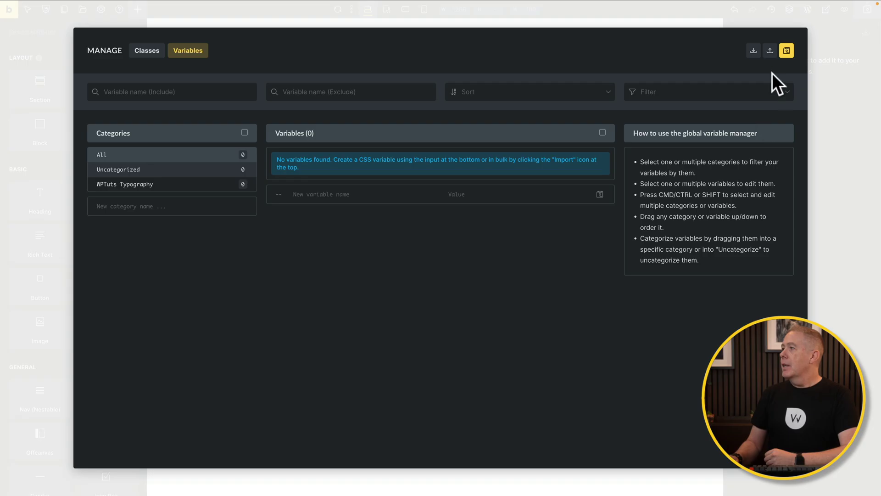
Import the pasted wpt- clamp CSS variables into the global variables.
click(753, 52)
click(415, 153)
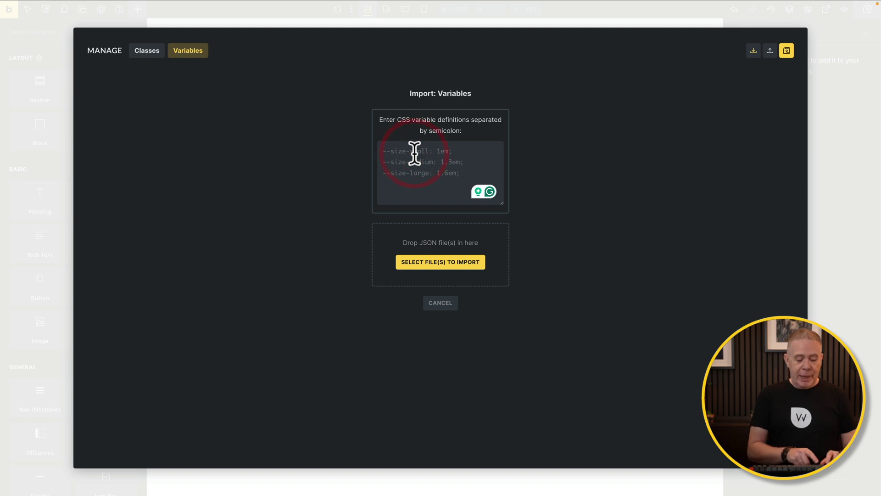
key(ctrl+v)
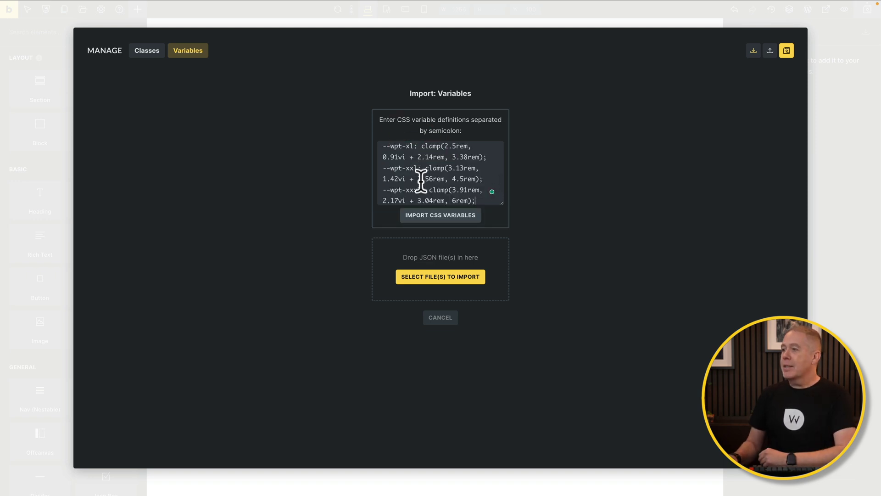
click(428, 216)
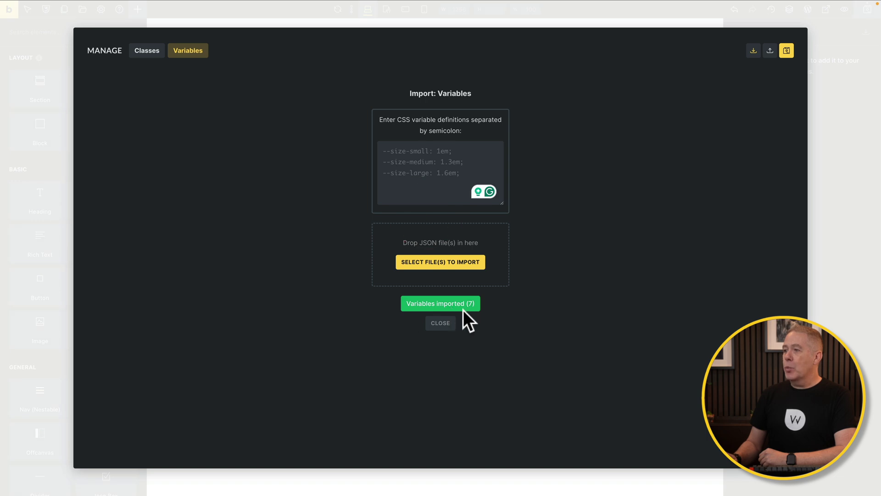
click(438, 325)
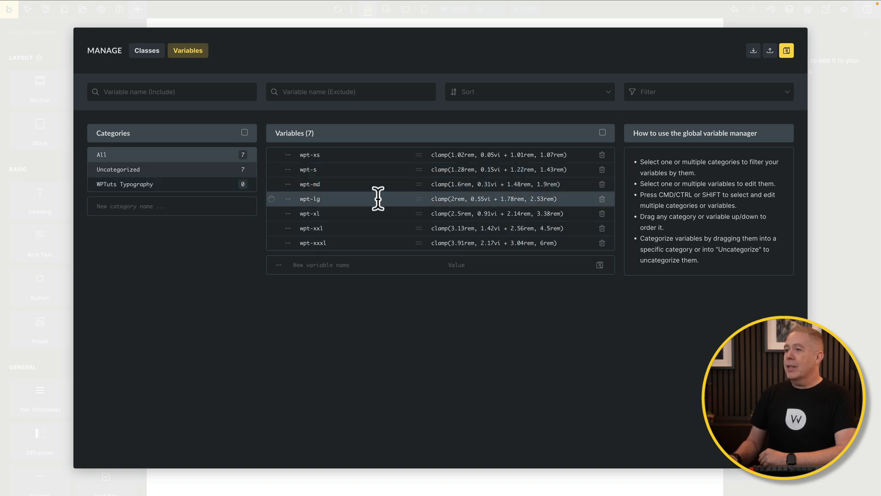
Move all seven wpt- variables into the WPTuts Typography category.
click(603, 133)
click(677, 166)
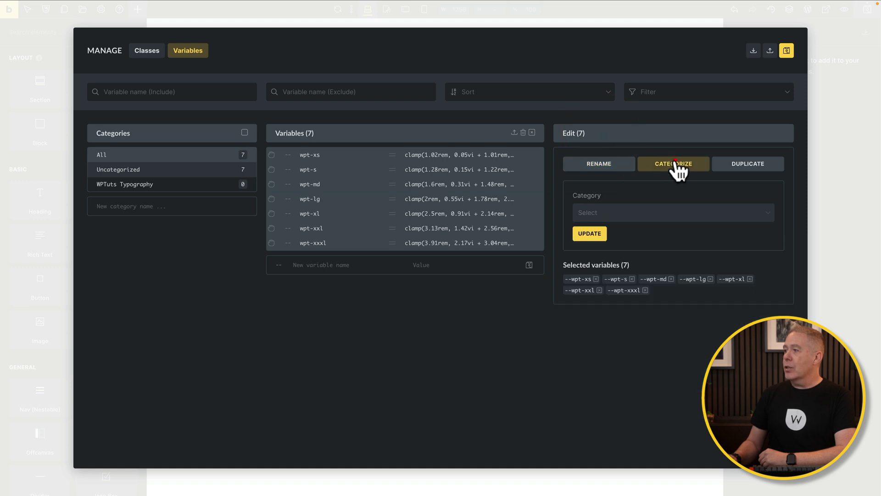
click(628, 222)
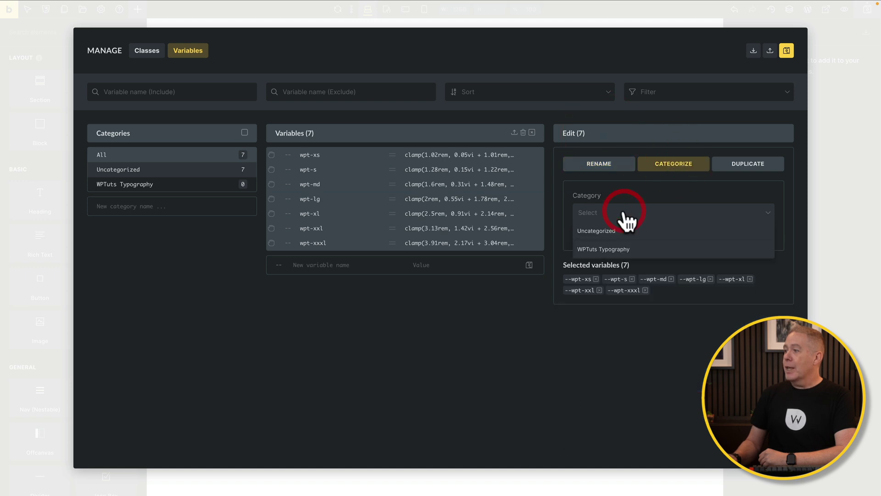
click(605, 251)
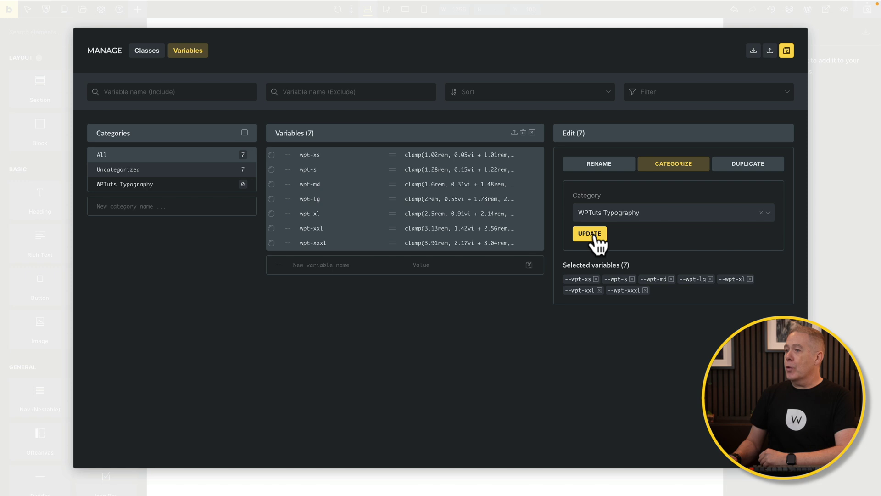
click(593, 235)
click(130, 187)
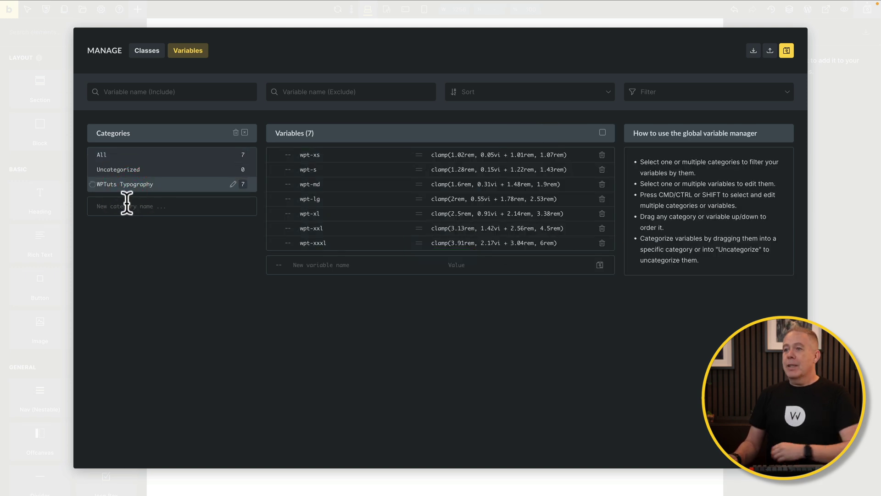
Add a new category named 'WPTuts Spacing'.
click(128, 205)
text(WPTuts Spacing)
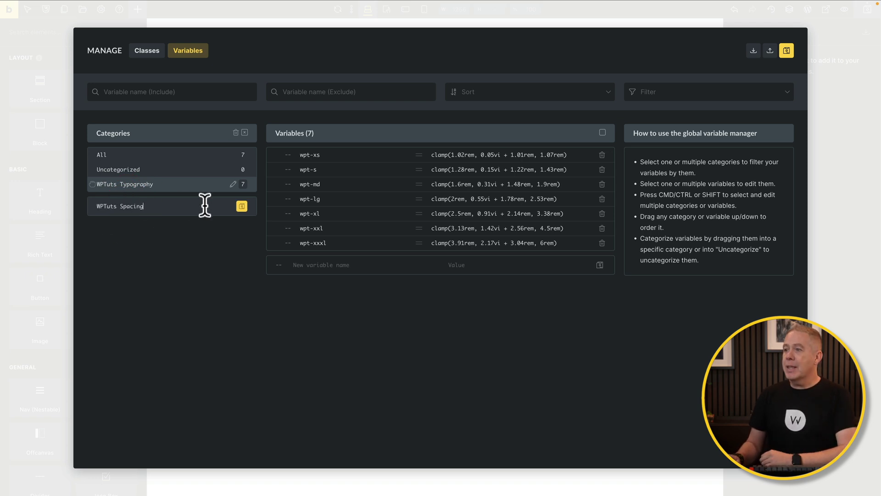
click(242, 207)
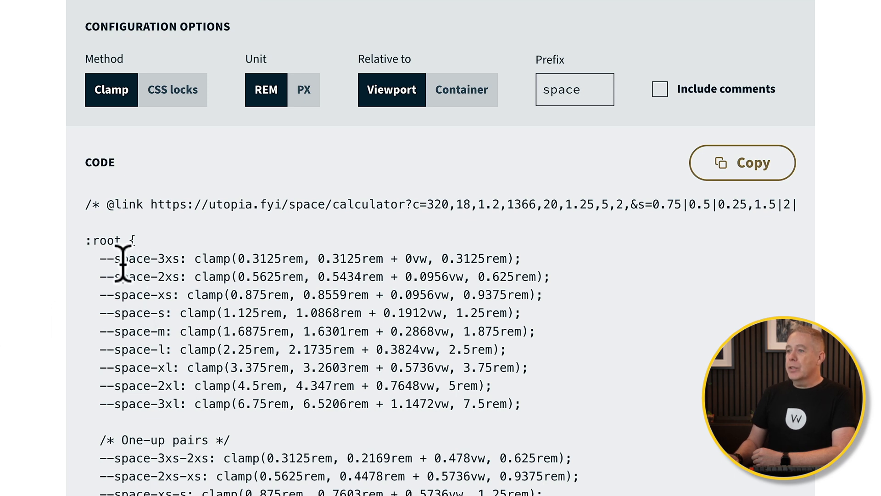
drag(99, 258, 182, 258)
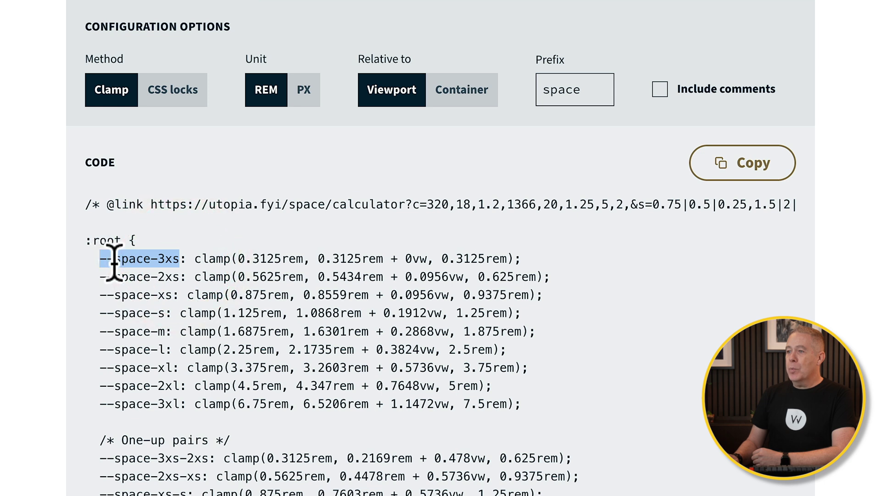
click(132, 261)
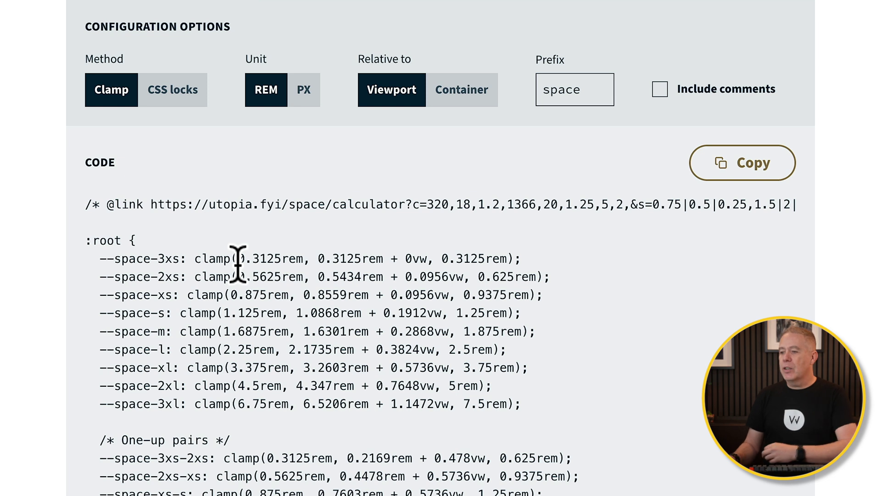
scroll(160, 367, up, 4)
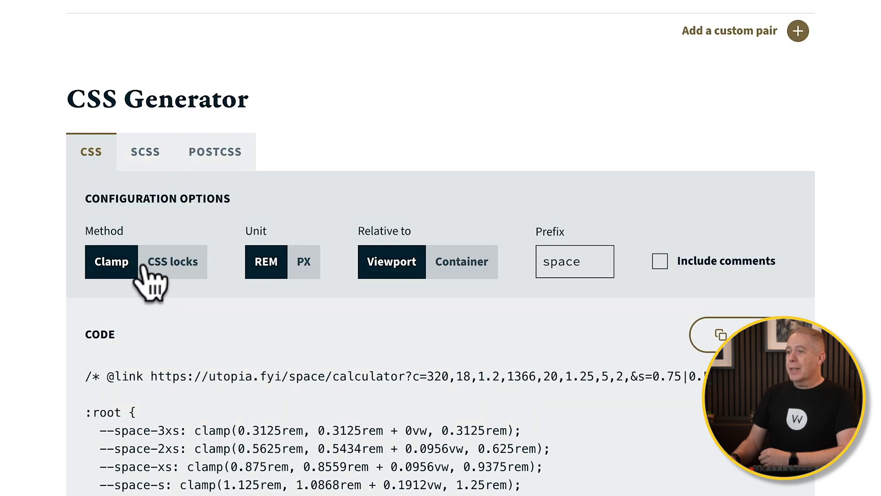
Try CSS locks, container-relative values and code comments, then revert each to clamp, viewport and no comments.
scroll(161, 334, down, 2)
click(171, 185)
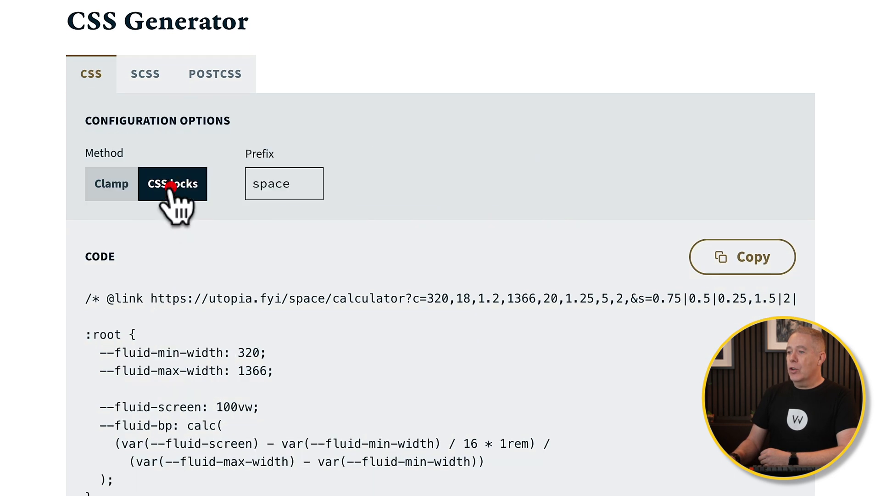
click(106, 185)
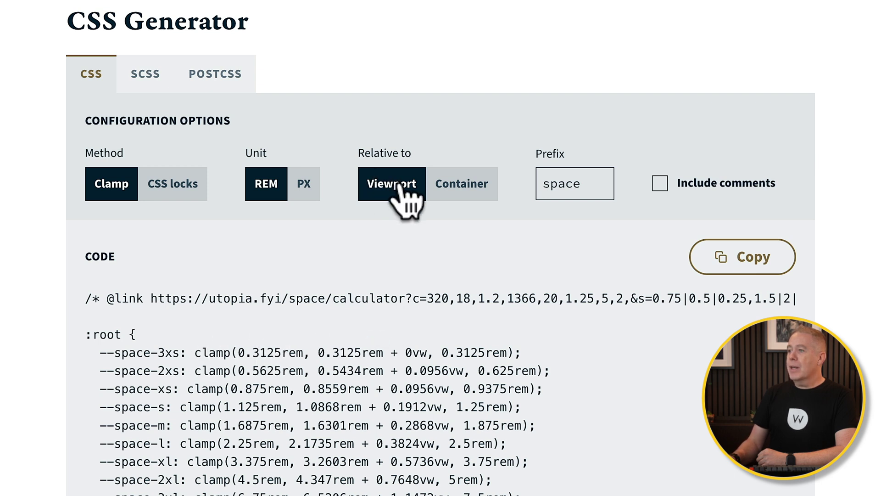
click(458, 195)
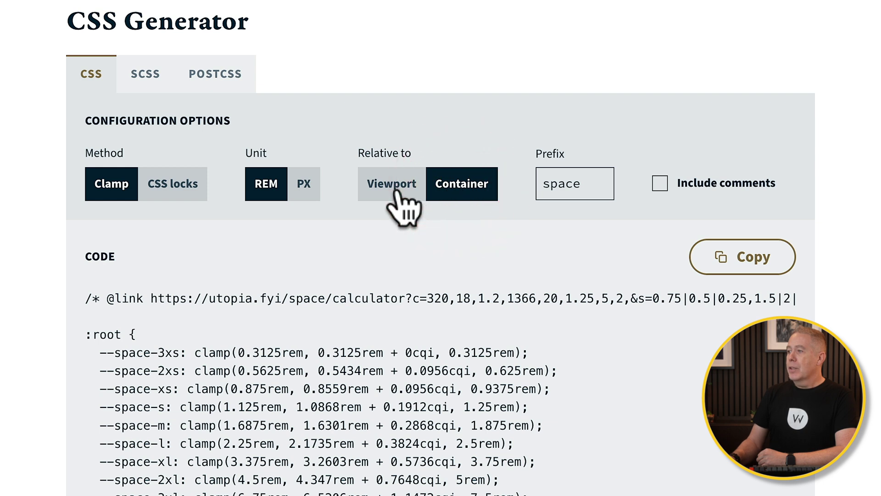
click(413, 197)
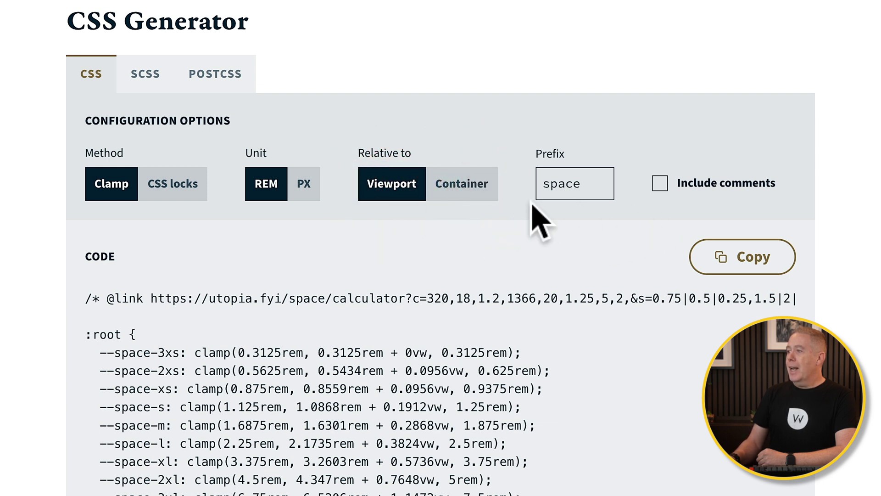
click(586, 183)
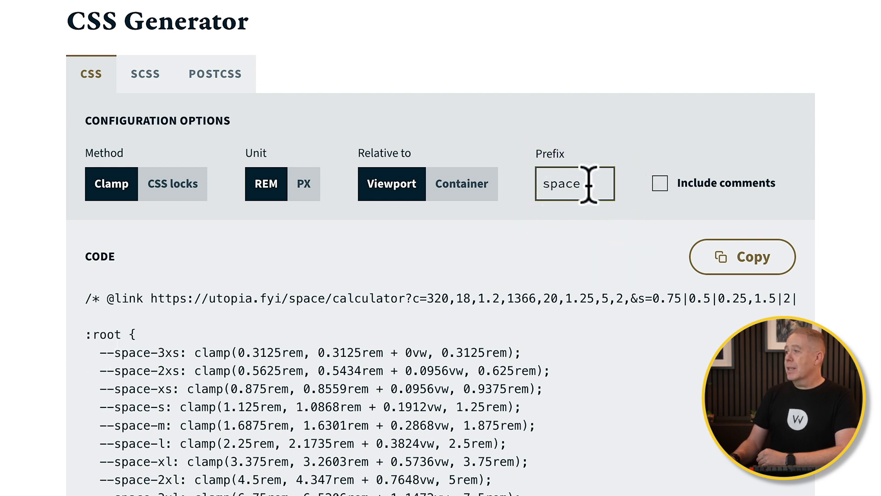
click(660, 184)
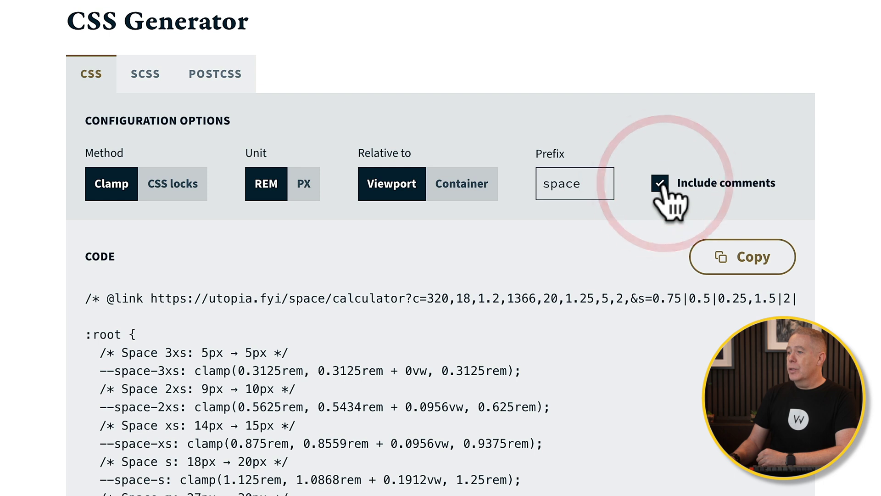
click(661, 185)
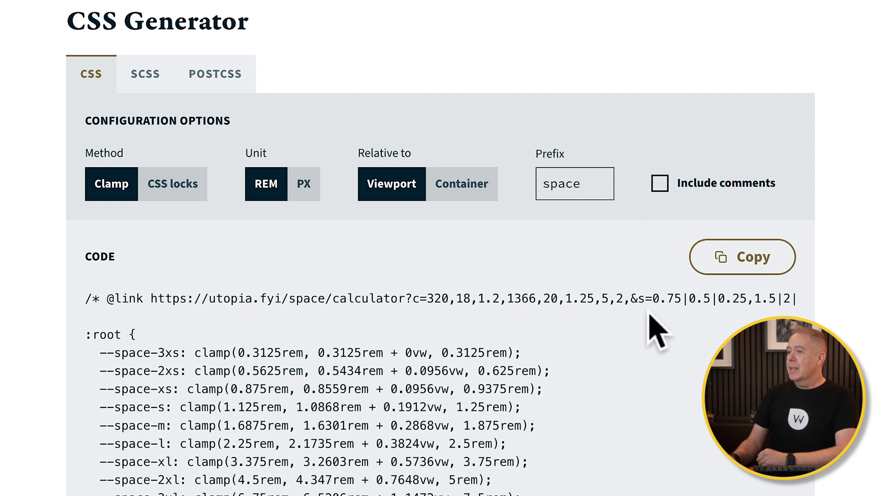
Copy the nine --space-3xs to --space-3xl clamp lines from the generated CSS.
scroll(656, 330, down, 3)
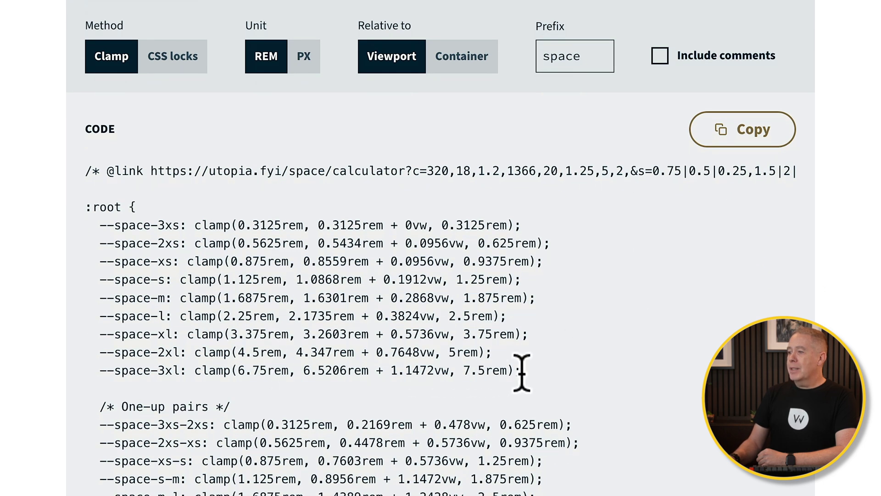
drag(522, 371, 79, 232)
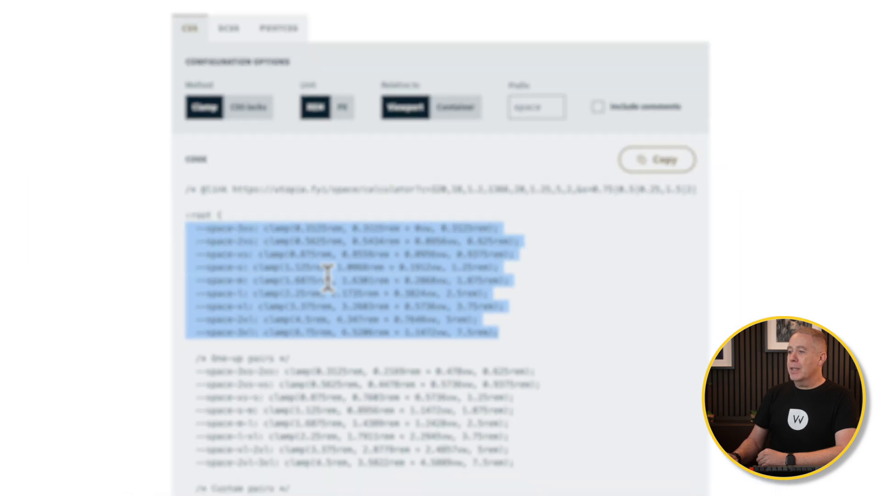
right_click(266, 298)
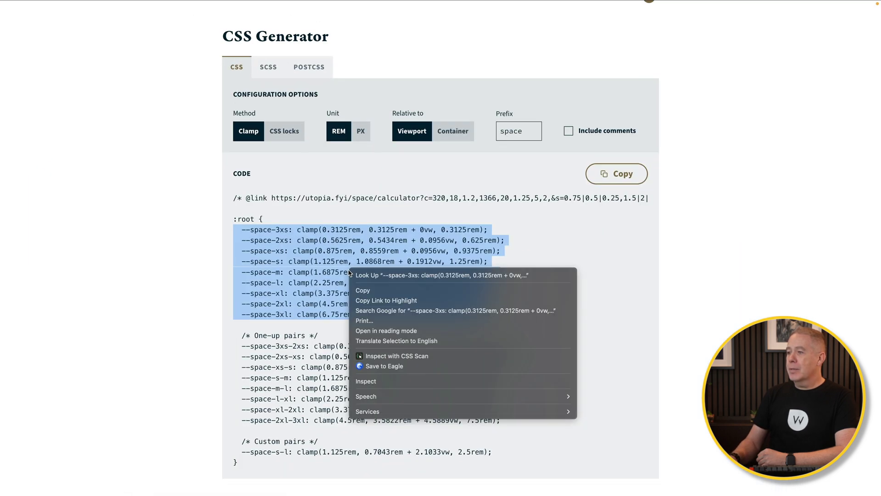
click(359, 289)
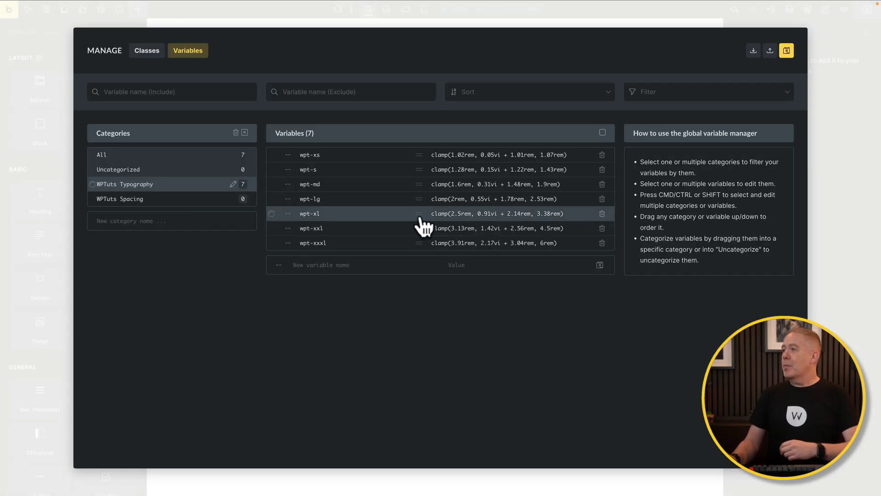
Import the nine pasted space clamp variables into the global variables.
click(754, 50)
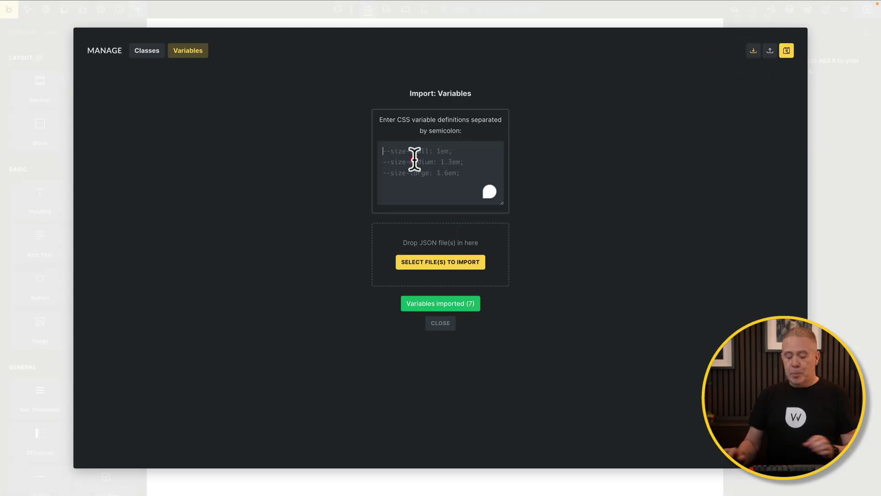
key(ctrl+v)
click(420, 214)
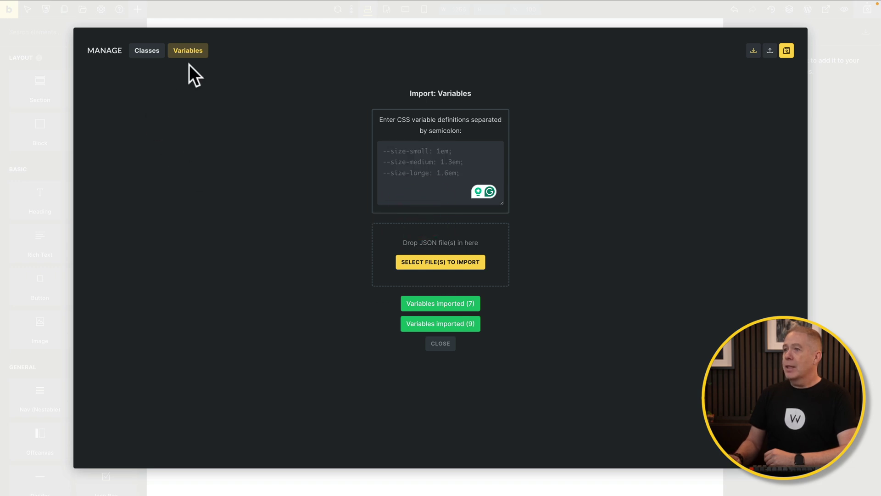
click(438, 346)
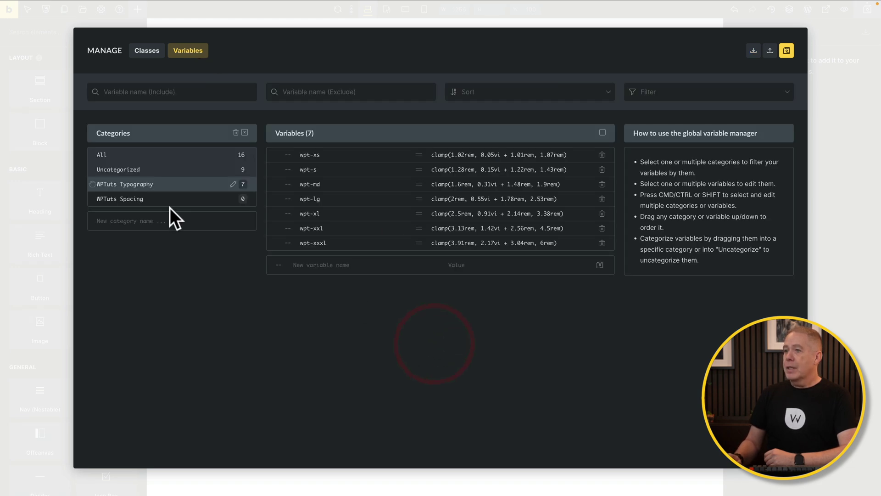
Move the seven listed variables into the WPTuts Spacing category.
click(603, 132)
click(664, 170)
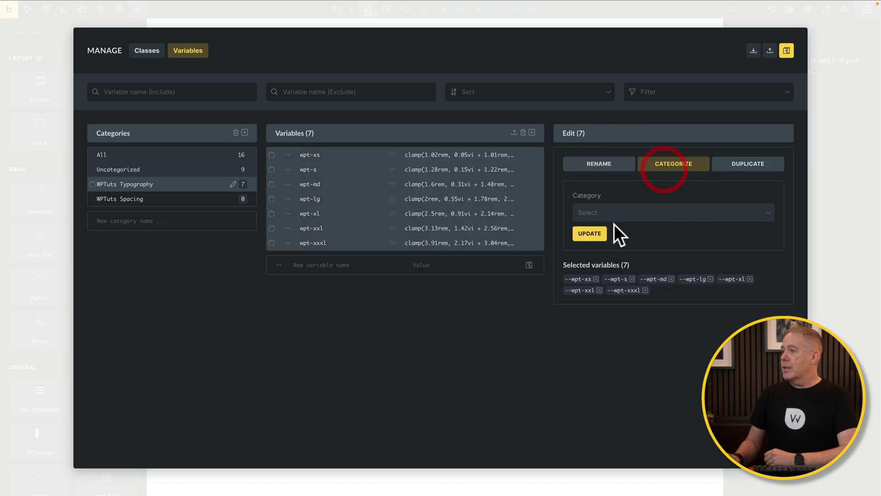
click(599, 212)
click(594, 266)
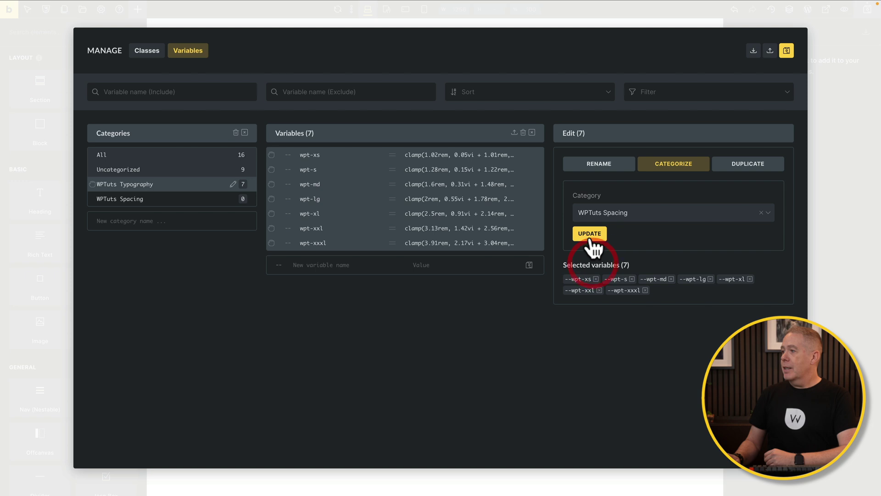
click(588, 235)
click(174, 202)
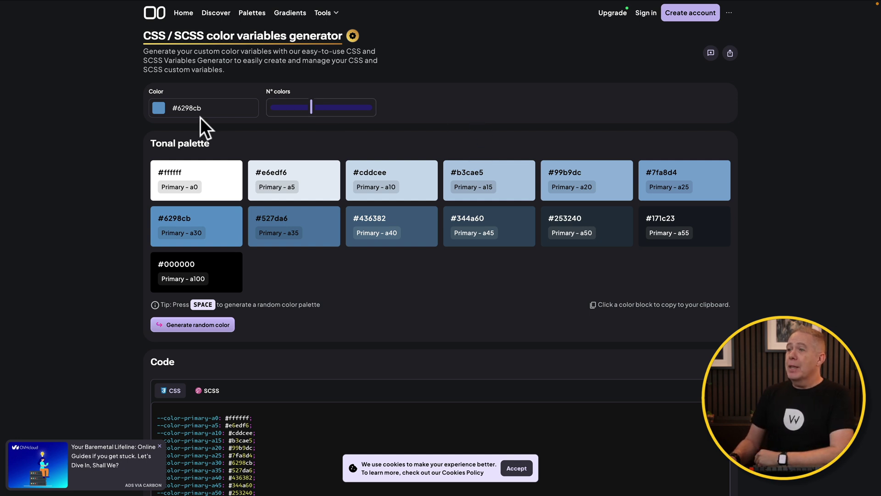
Change Colorffy's base colour to green #62cb77 and reduce the palette to nine shades.
click(159, 109)
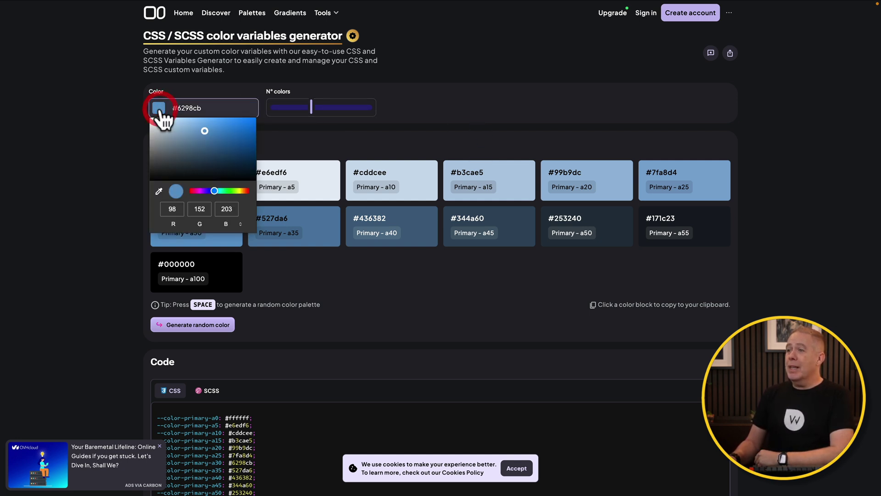
click(228, 191)
click(308, 133)
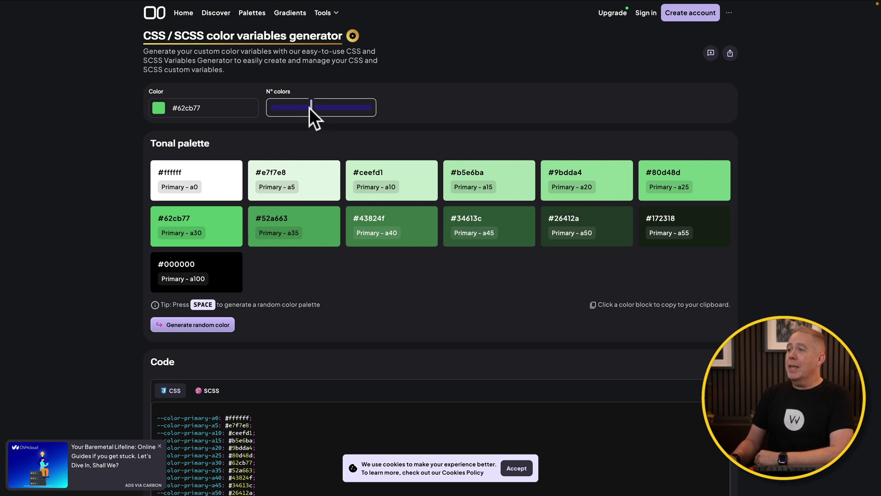
drag(310, 109, 279, 111)
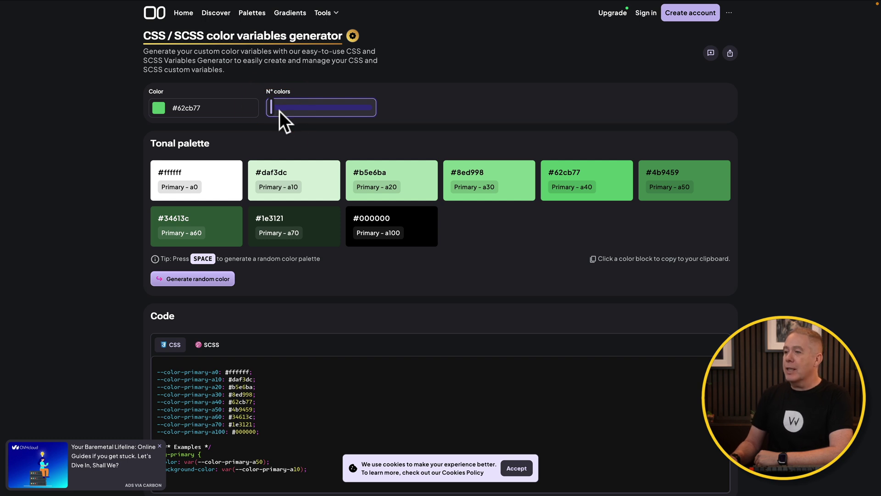
Copy the nine generated --color-primary CSS colour variables.
scroll(407, 316, down, 5)
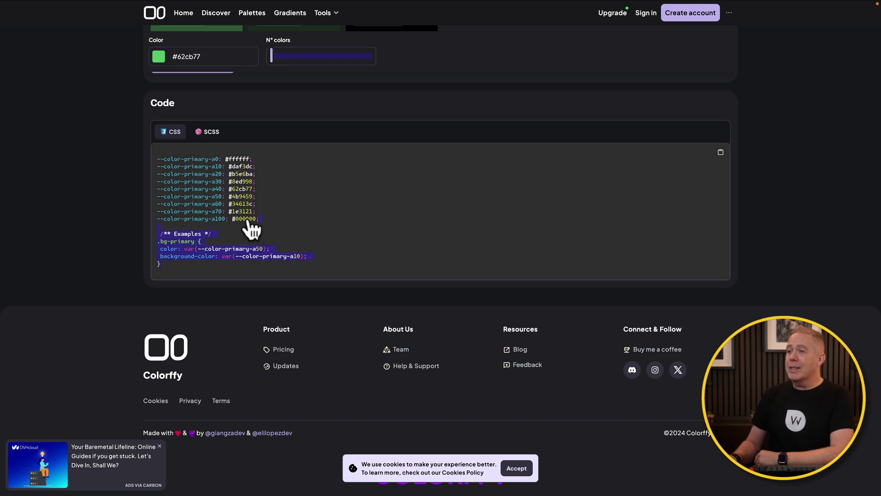
click(188, 192)
click(303, 179)
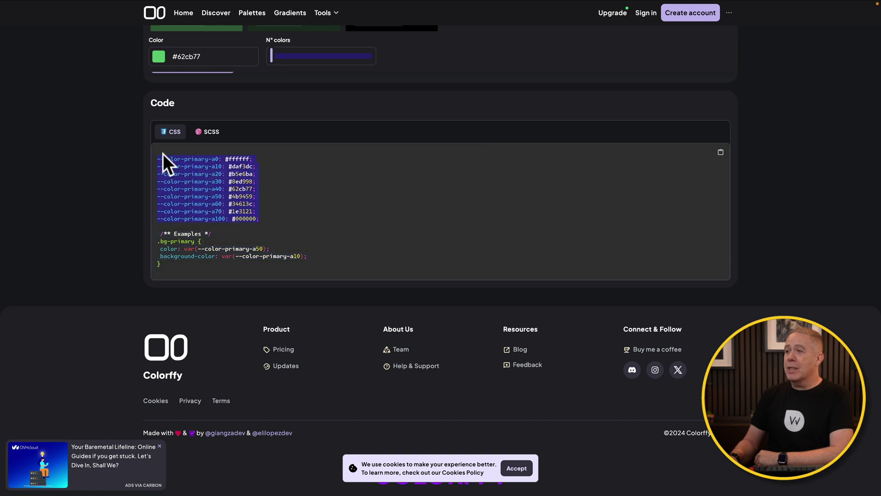
click(162, 153)
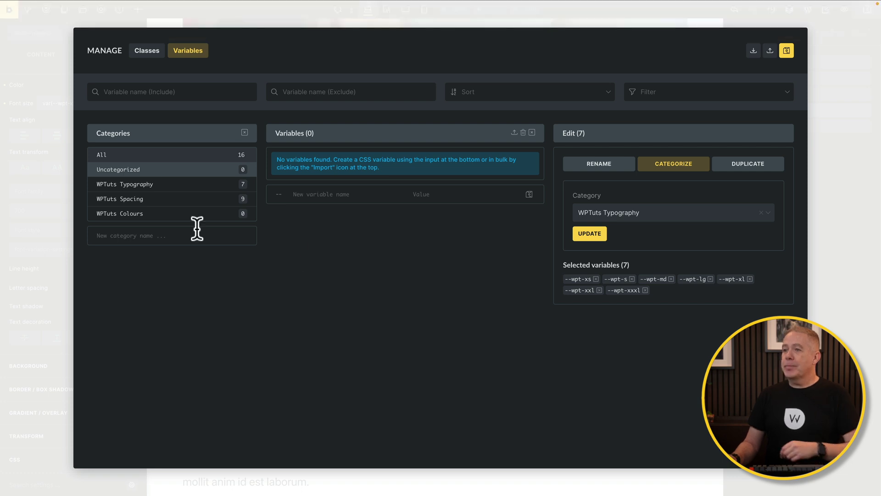
Paste and import the nine --color-primary CSS variables, then save them.
click(197, 214)
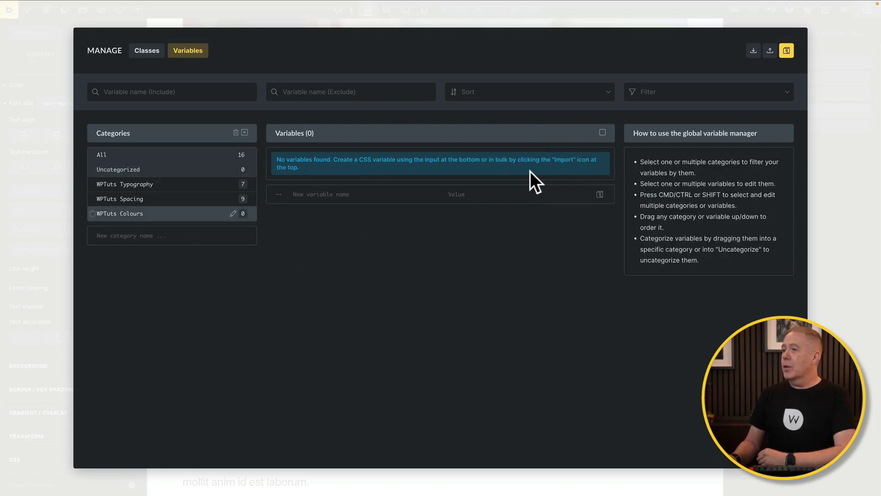
click(753, 51)
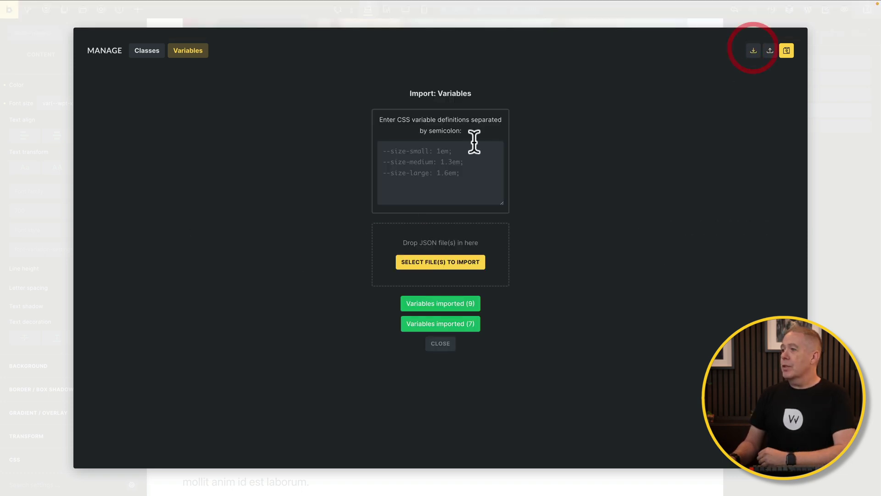
click(455, 147)
key(ctrl+v)
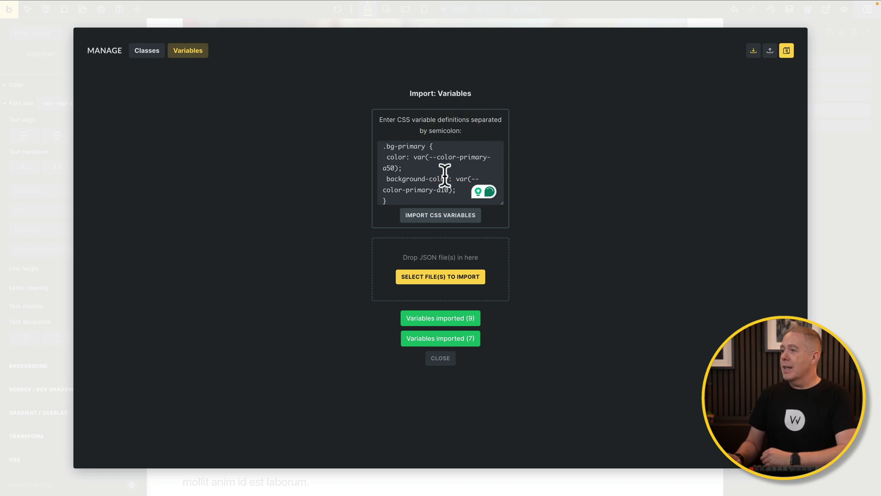
click(441, 215)
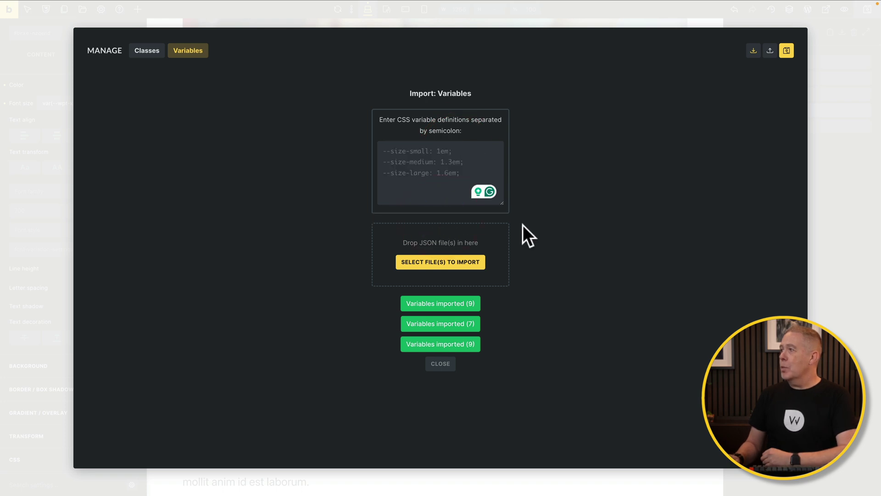
click(786, 51)
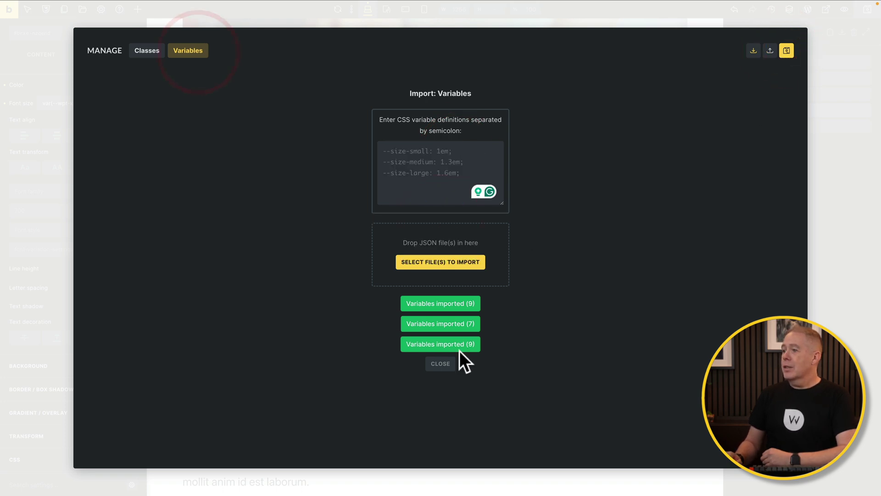
click(450, 363)
Move all nine uncategorized colour variables into the WPTuts Colours category and save.
click(196, 168)
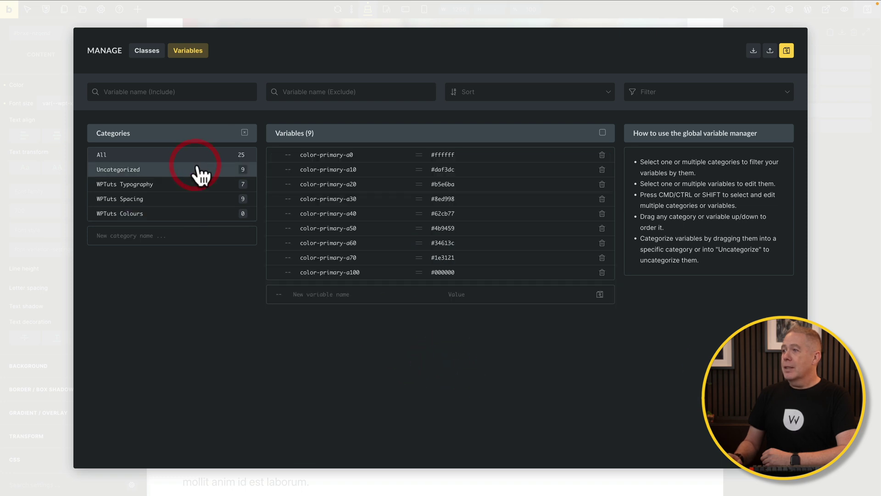
click(603, 133)
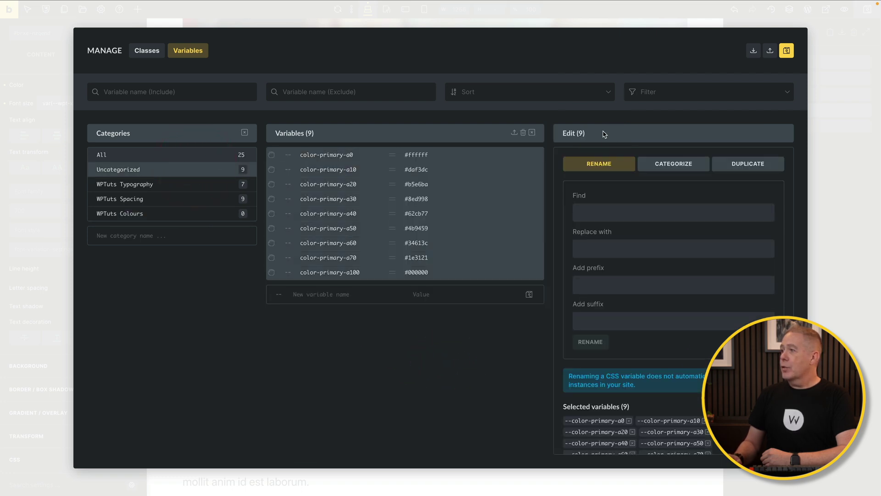
click(680, 171)
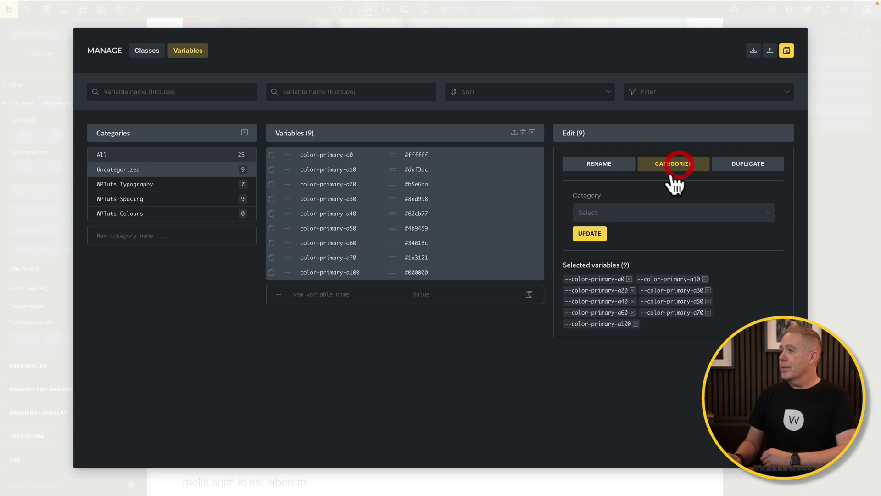
click(592, 213)
click(597, 285)
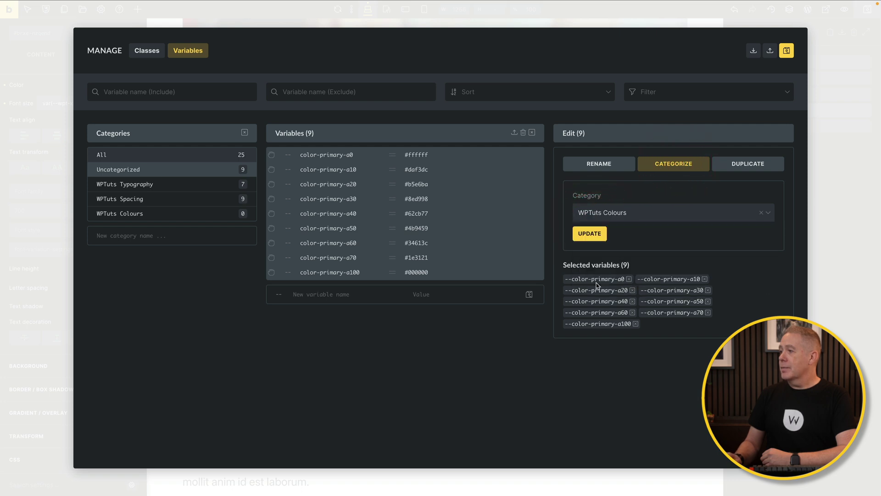
click(590, 235)
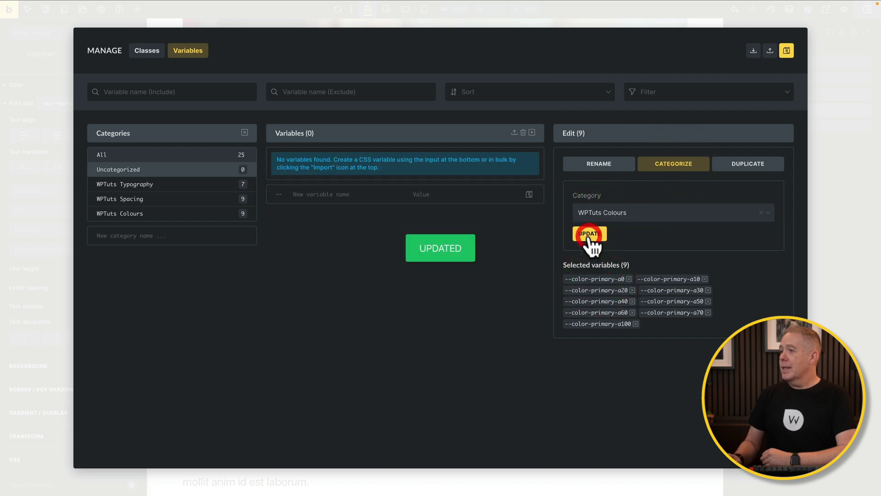
click(787, 51)
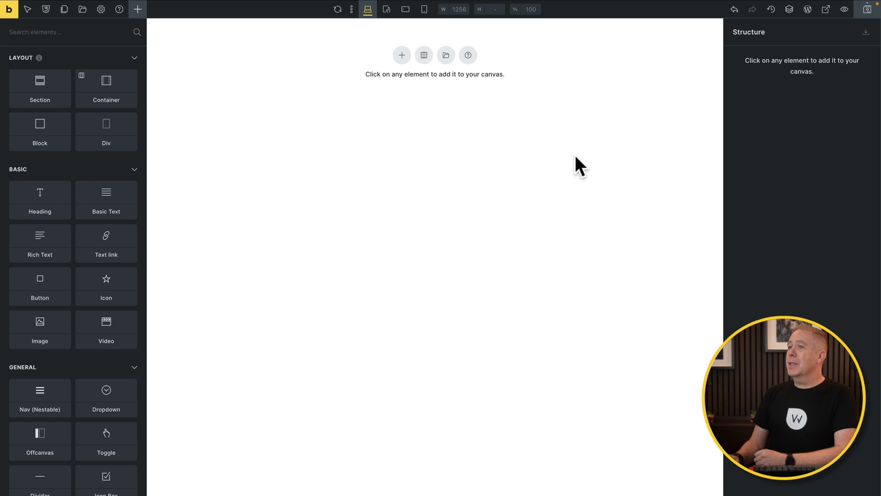
Add a new section to the page and select its container.
click(41, 96)
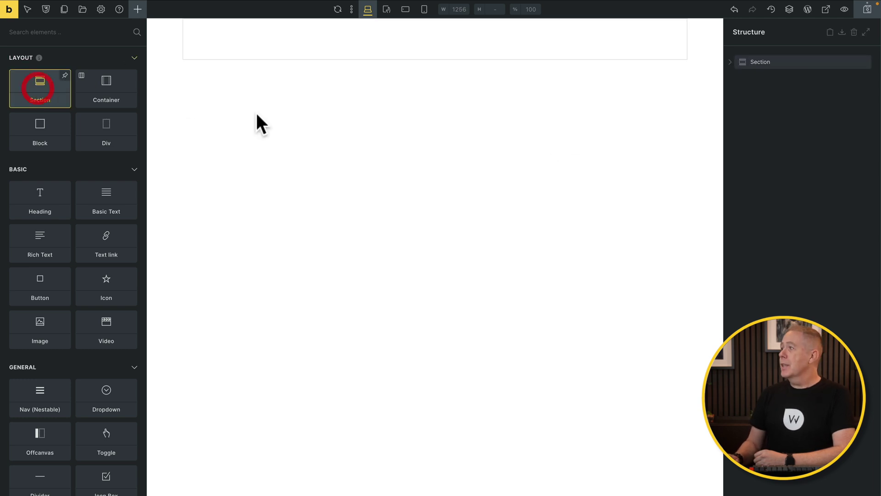
click(729, 60)
click(771, 77)
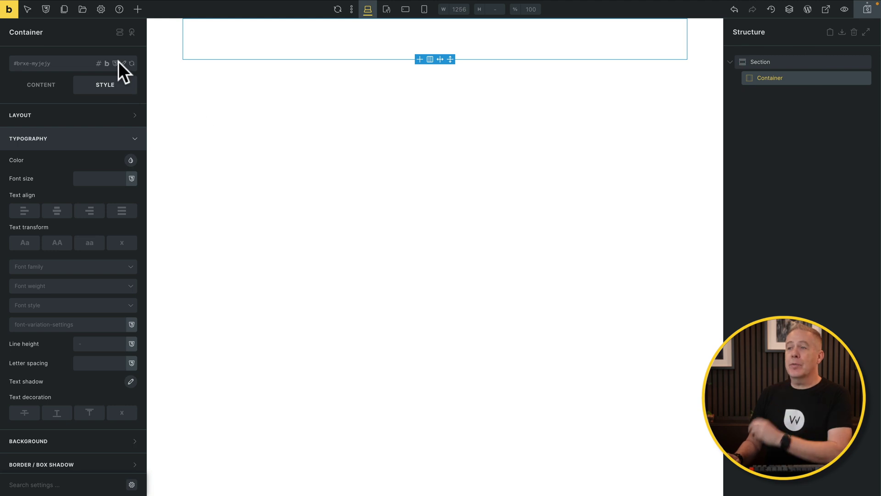
Add Image, Heading and Basic Text elements inside the container, then reselect the container.
click(137, 9)
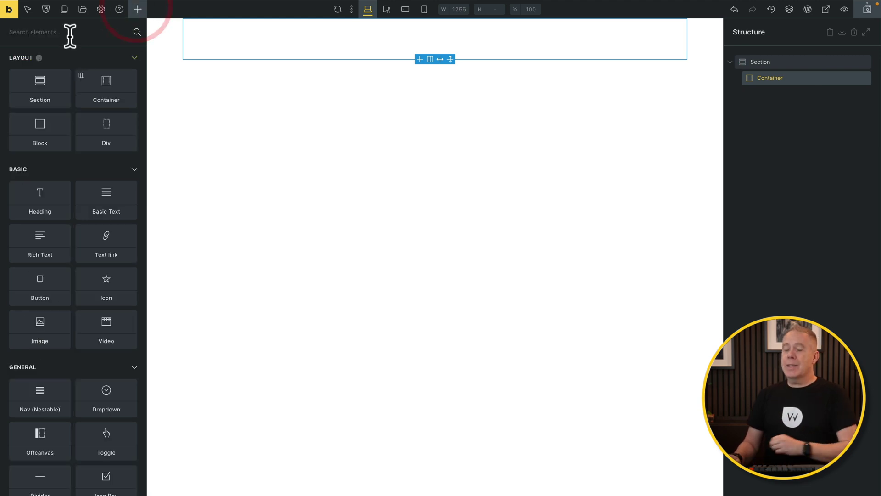
text(image)
key(Return)
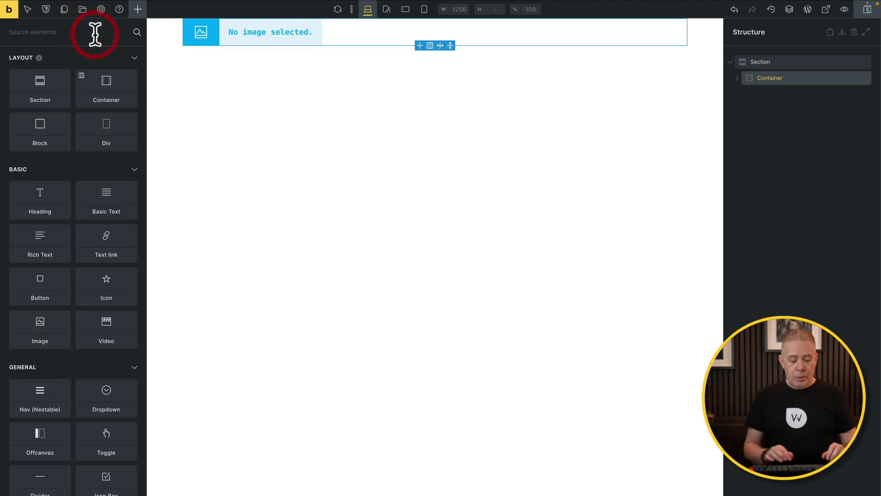
text(head)
click(20, 76)
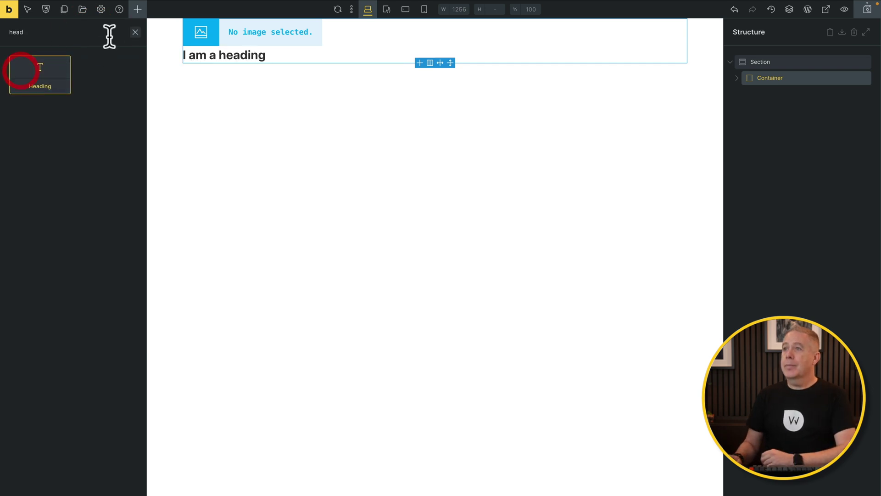
text(ex)
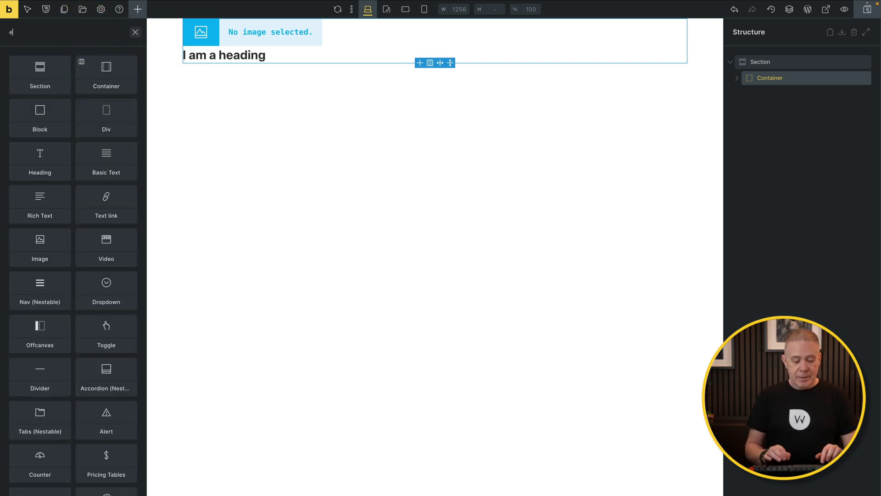
click(38, 79)
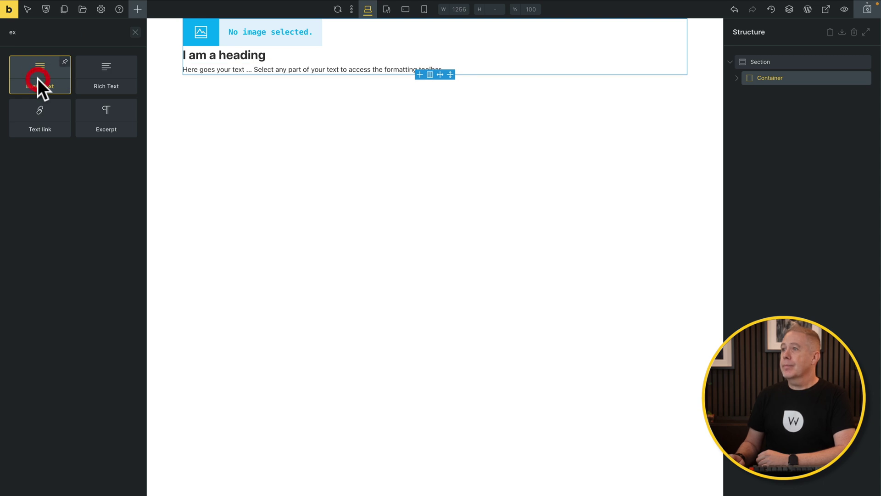
click(739, 80)
click(793, 81)
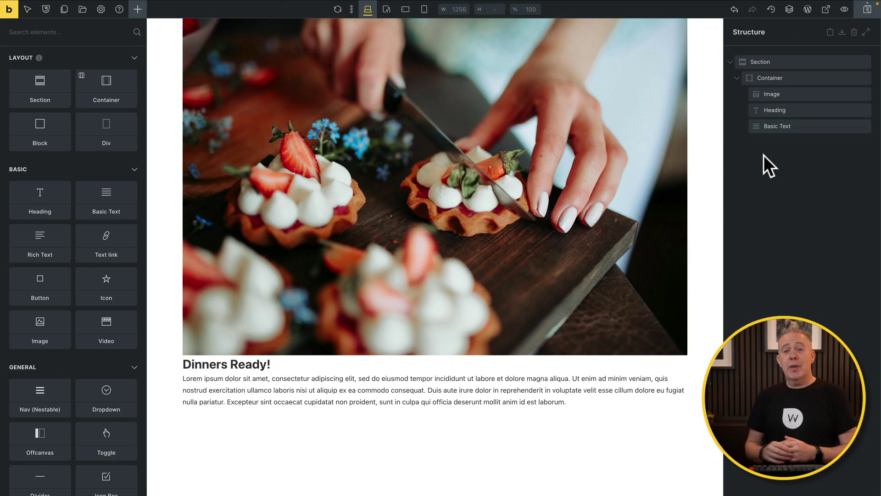
Start a 'var' entry in the container's row gap, then clear the field.
click(788, 82)
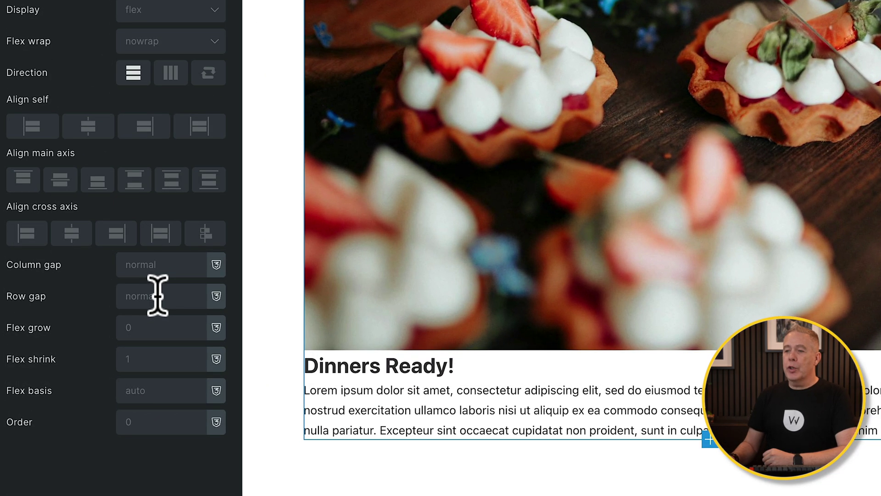
click(158, 296)
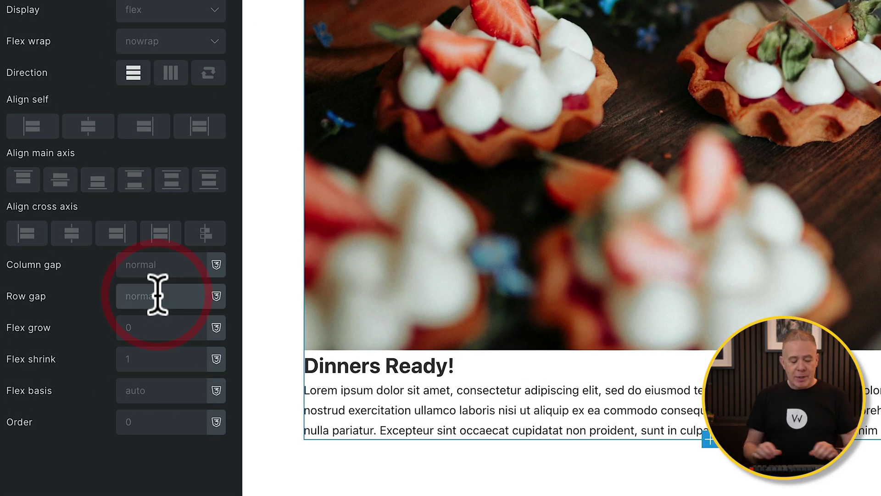
text(var)
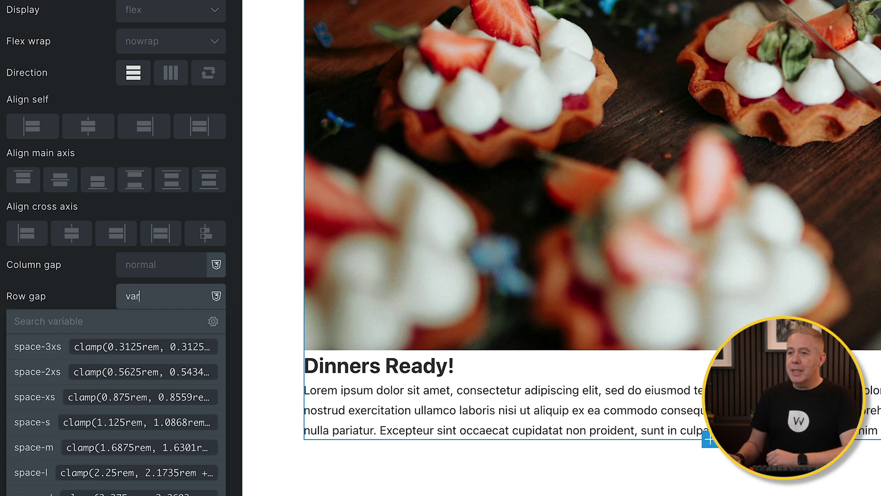
click(138, 296)
click(155, 294)
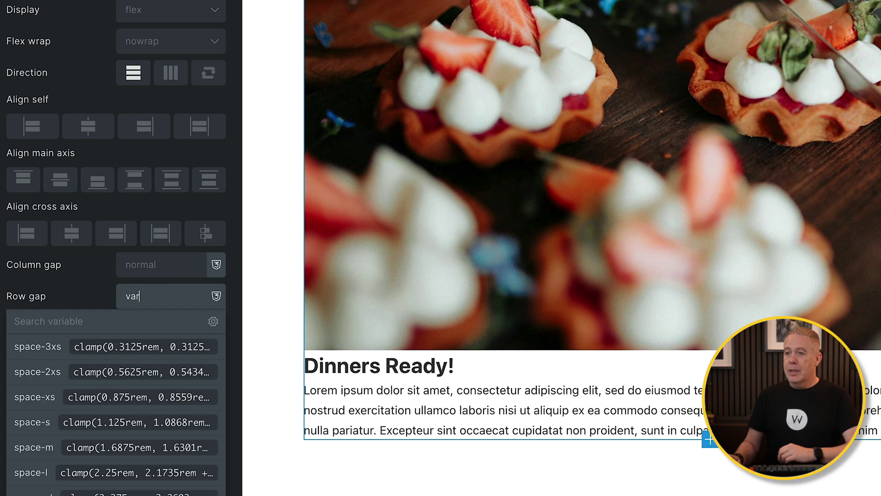
click(143, 317)
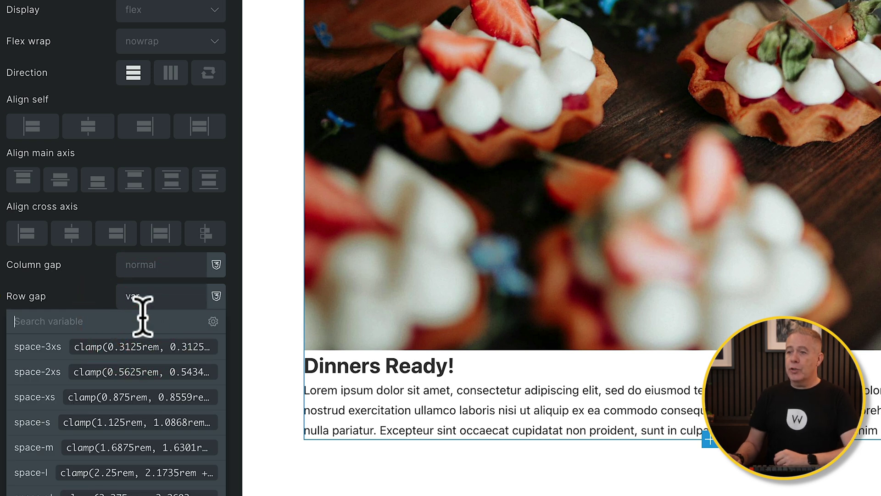
click(118, 296)
key(ctrl+a)
key(BackSpace)
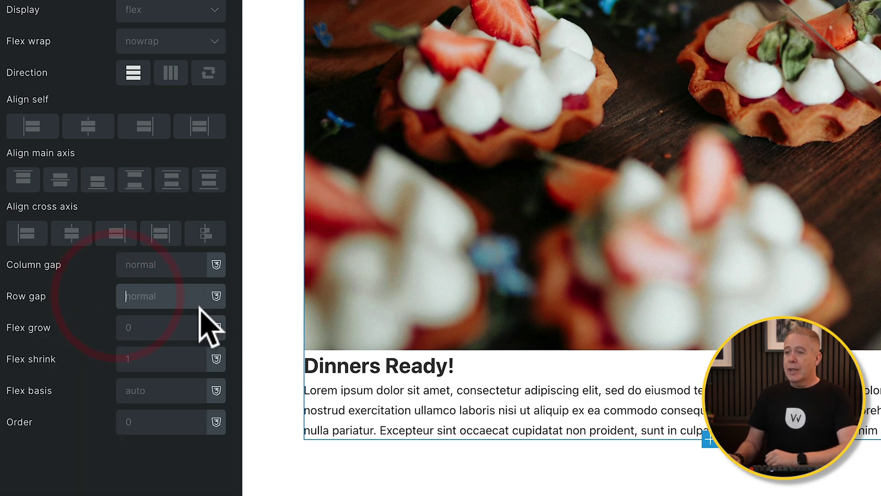
Apply the space-s variable as the container's row gap.
click(213, 298)
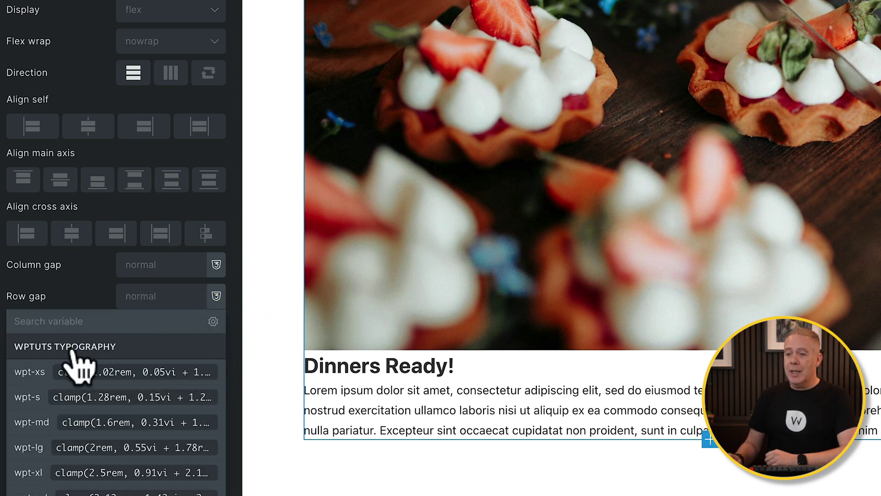
scroll(76, 360, down, 3)
scroll(76, 363, down, 5)
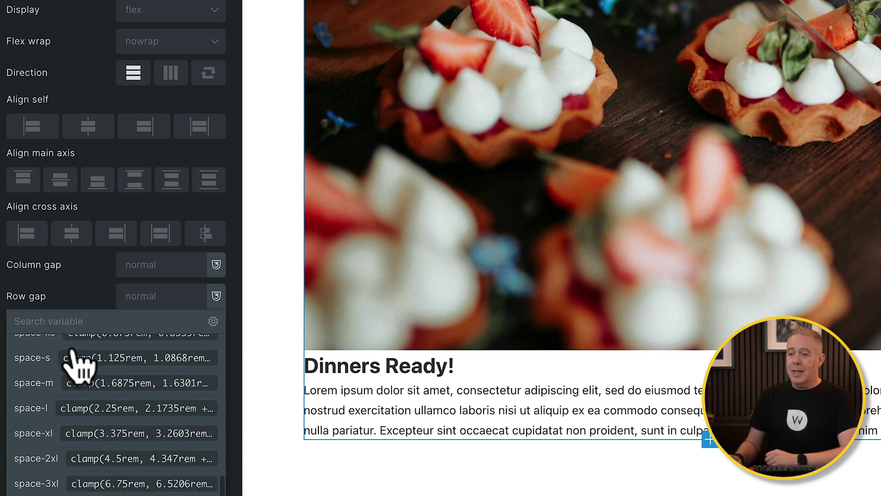
scroll(78, 365, up, 3)
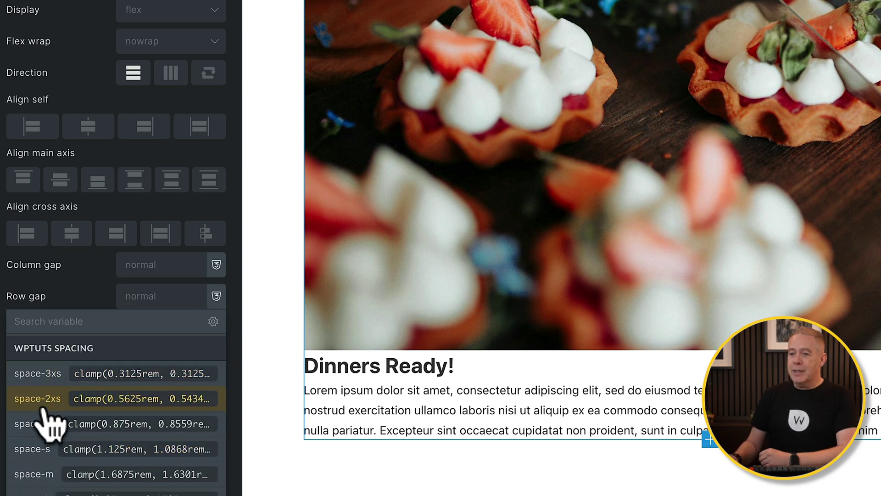
click(32, 452)
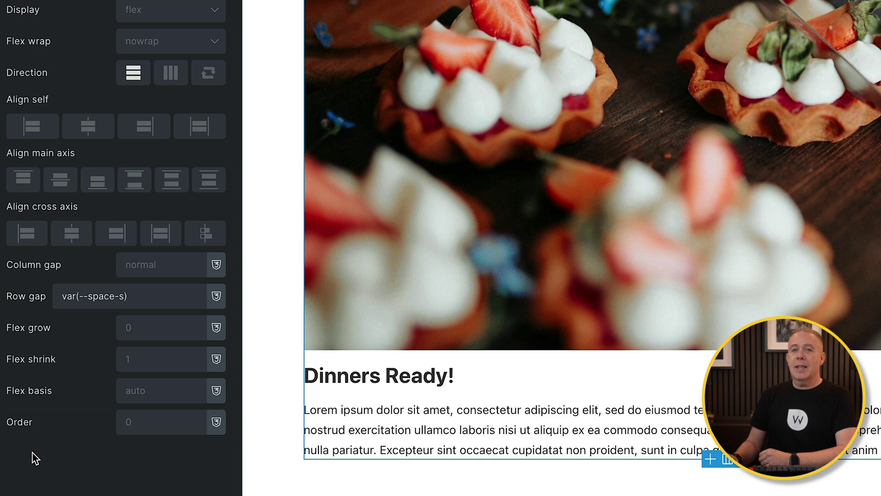
Change the row gap value to var(--space-xs).
click(124, 296)
text(xs)
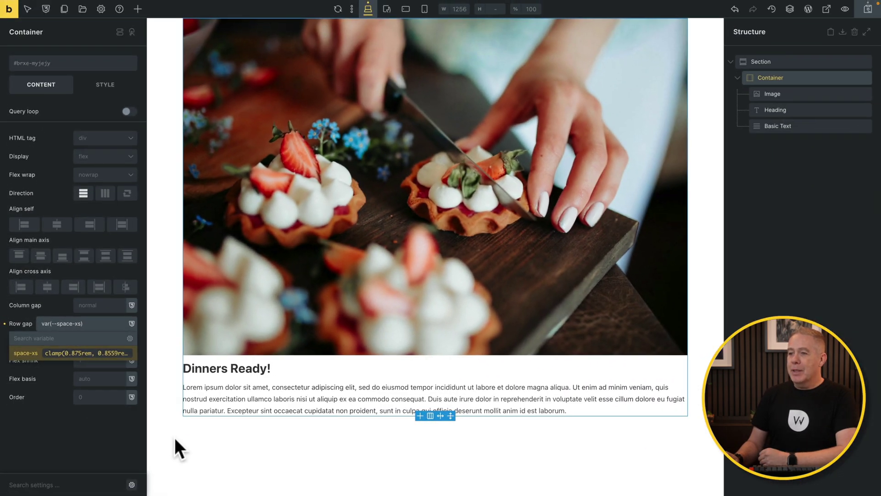
click(225, 368)
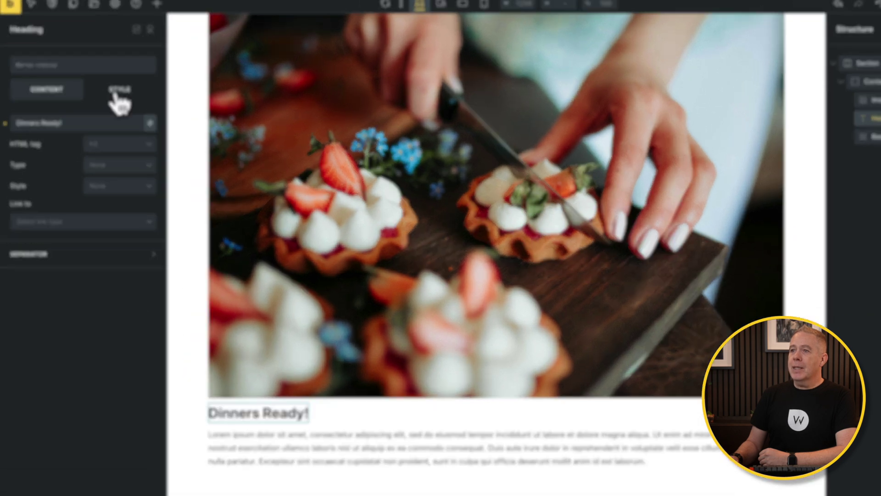
Set the 'Dinners Ready!' heading's font size to the wpt-xl variable.
click(102, 87)
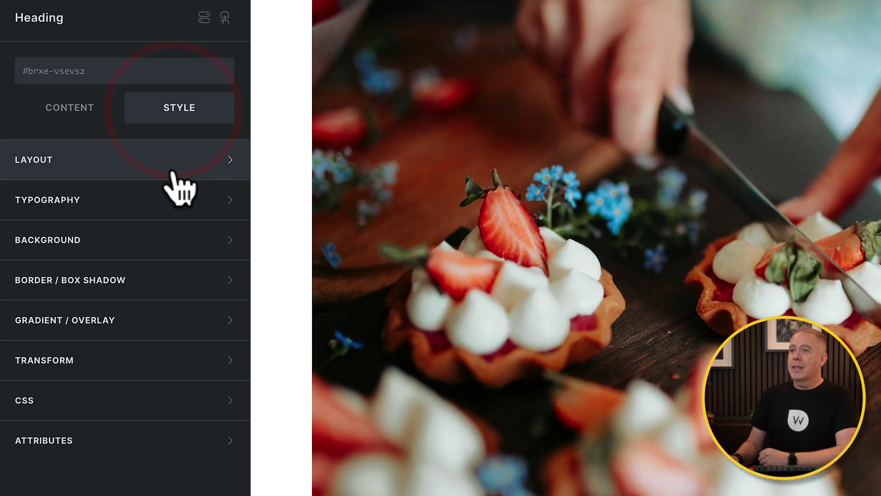
click(191, 204)
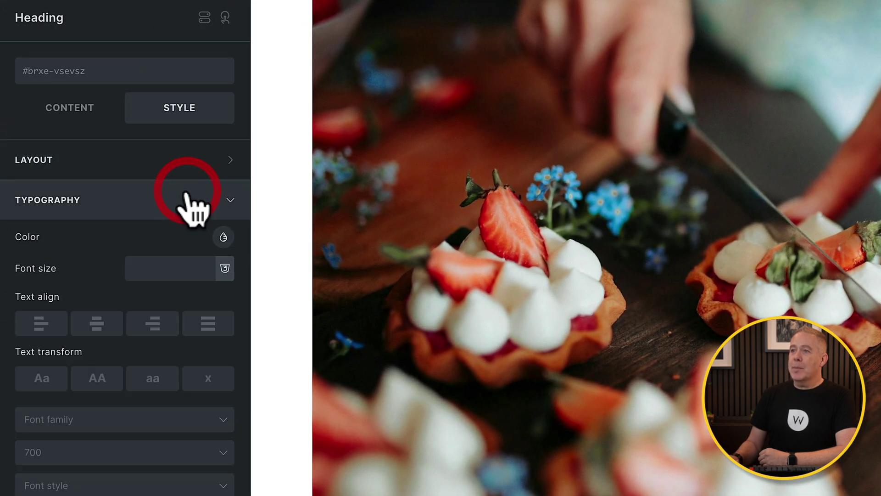
click(225, 268)
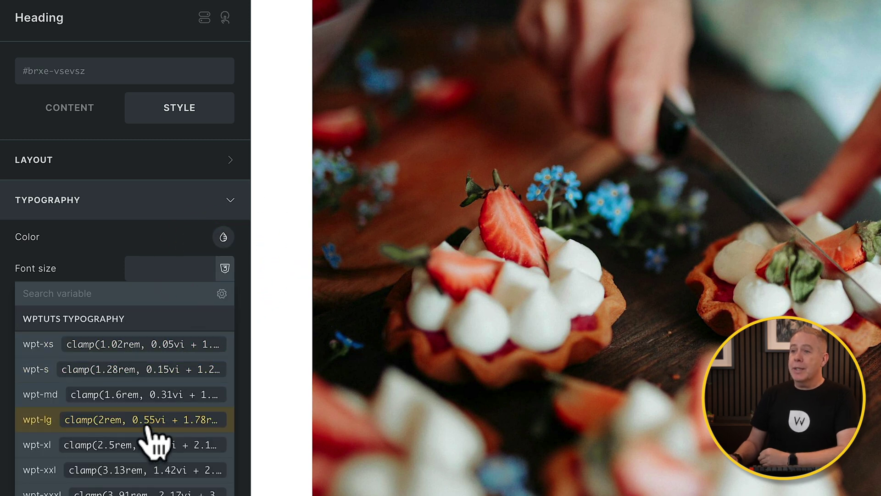
click(86, 443)
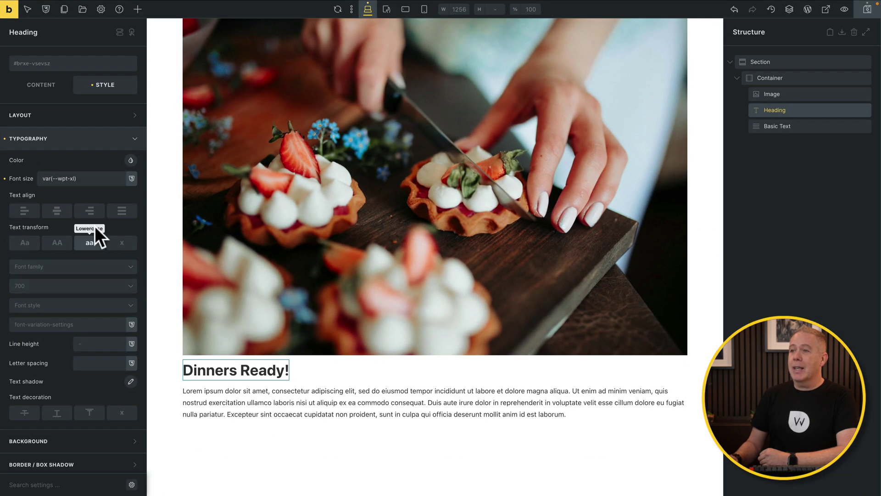
Colour the heading green with the var(--color-primary-a50) variable.
click(130, 161)
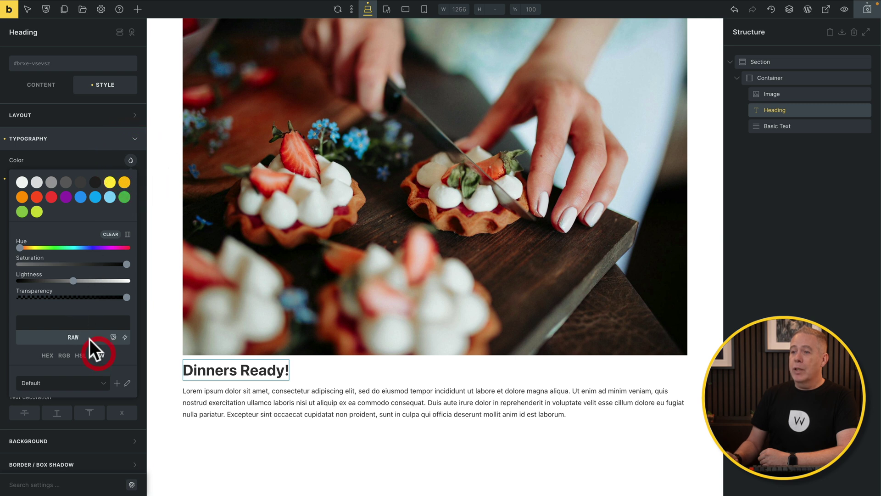
text(var)
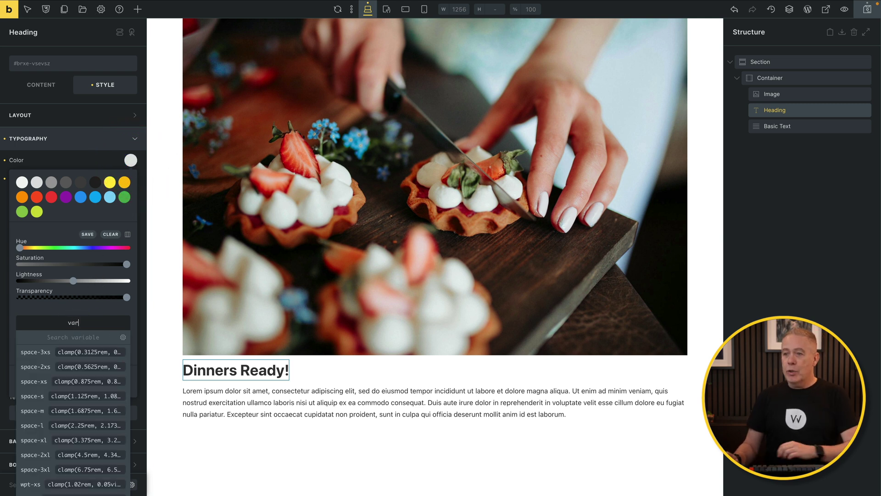
key(BackSpace)
key(BackSpace)
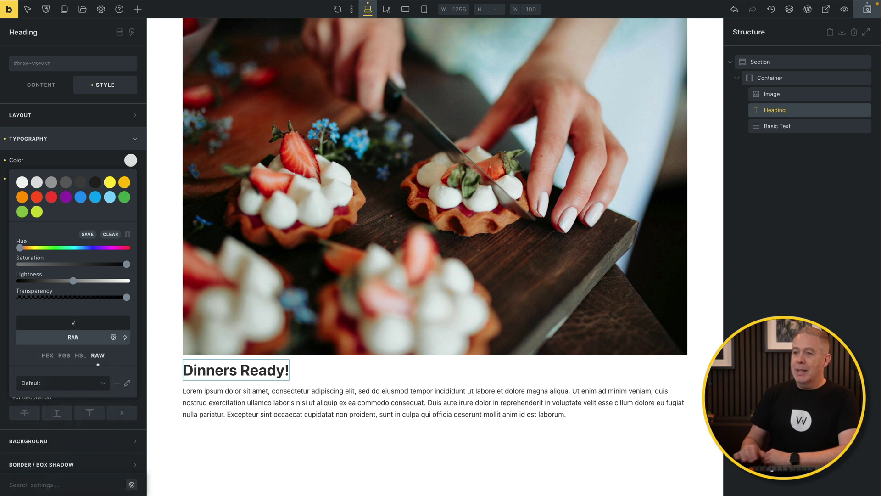
click(114, 337)
scroll(87, 409, down, 2)
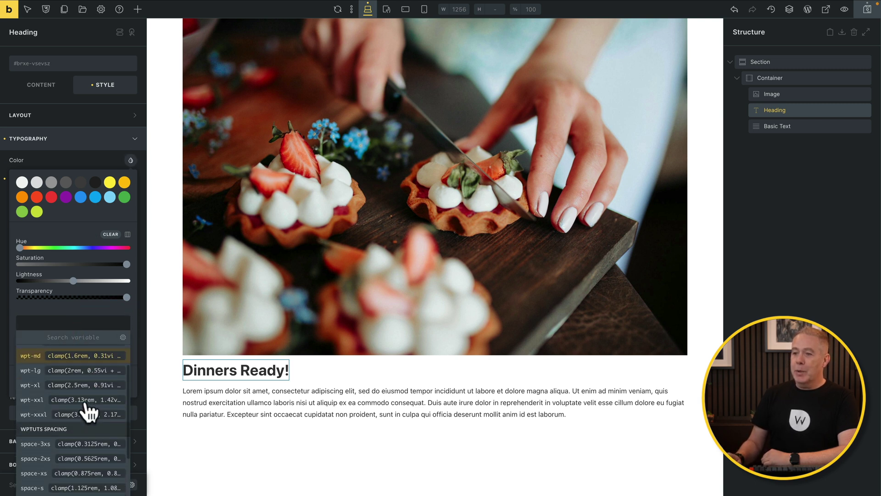
scroll(87, 410, down, 5)
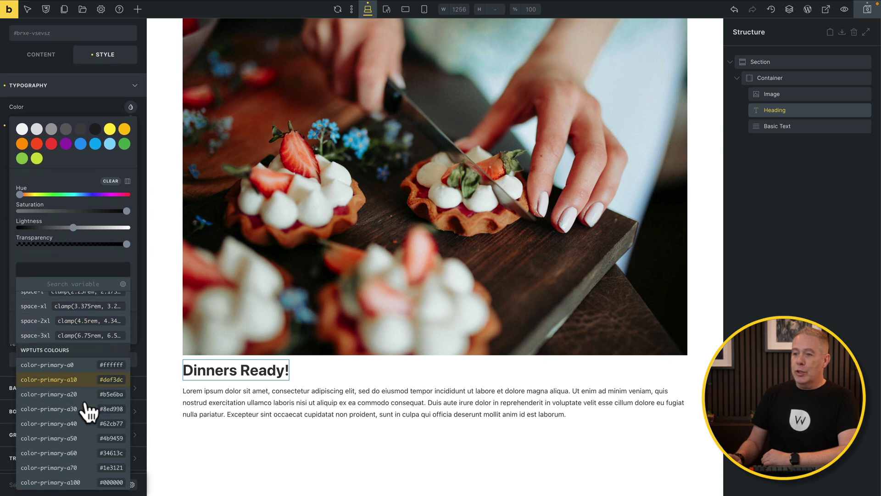
click(73, 426)
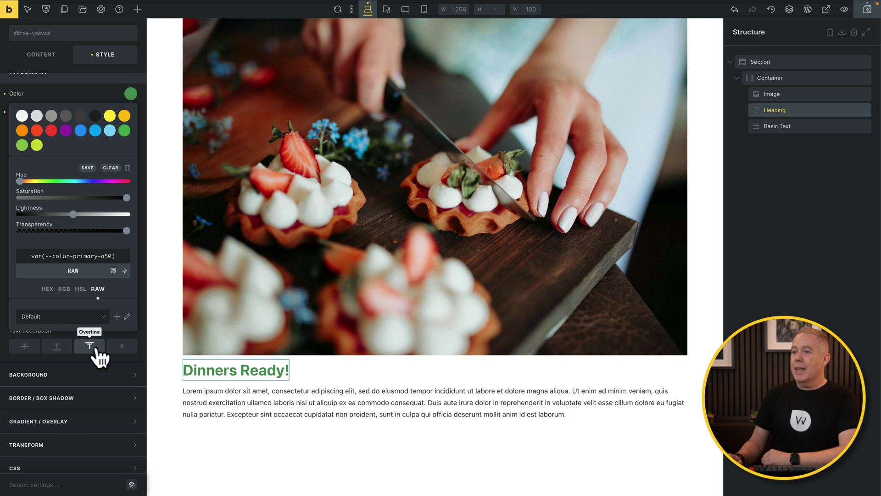
click(243, 390)
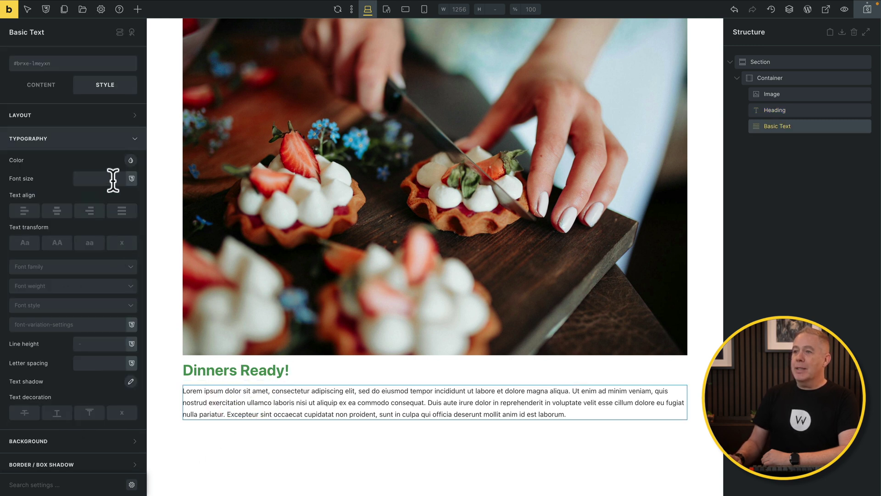
Give the lorem ipsum paragraph the var(--wpt-md) font size variable.
click(131, 179)
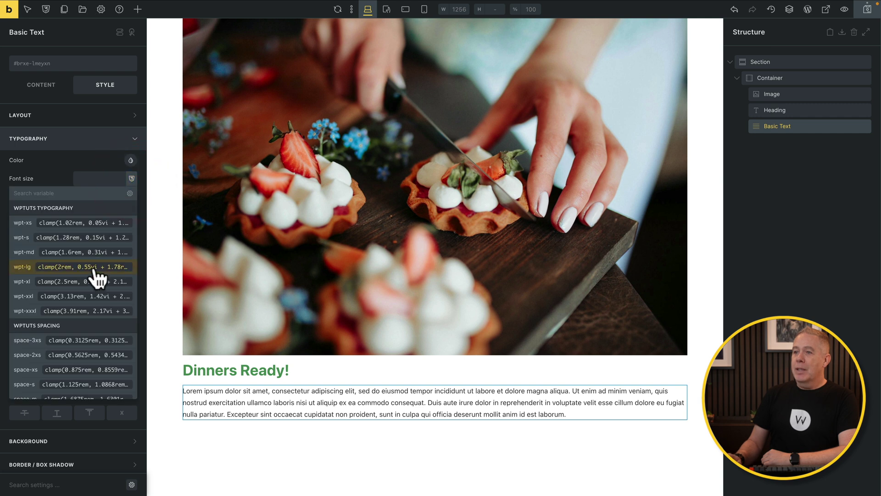
scroll(97, 274, down, 1)
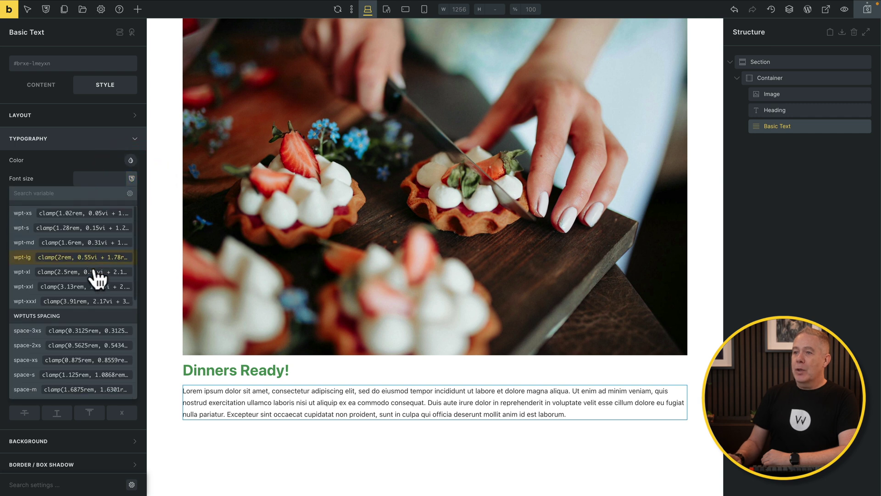
click(27, 247)
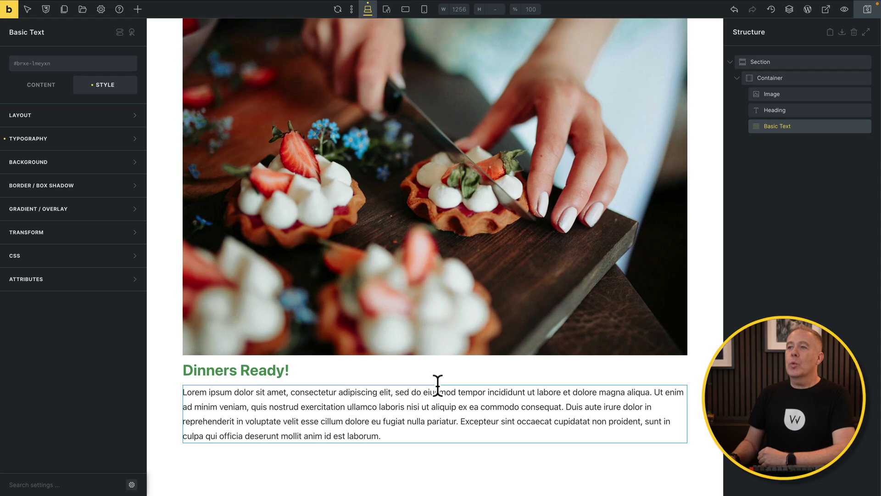
Add a theme style called 'Sample' under Settings > Theme Styles.
click(101, 12)
click(65, 64)
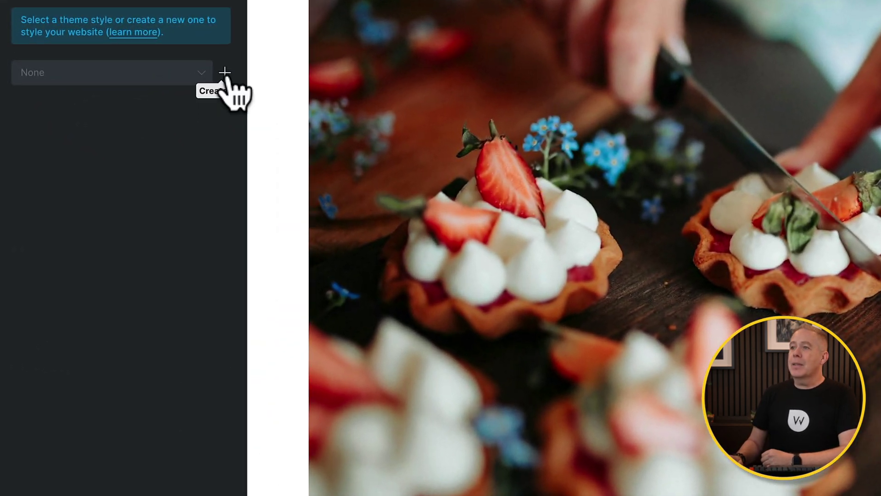
click(225, 72)
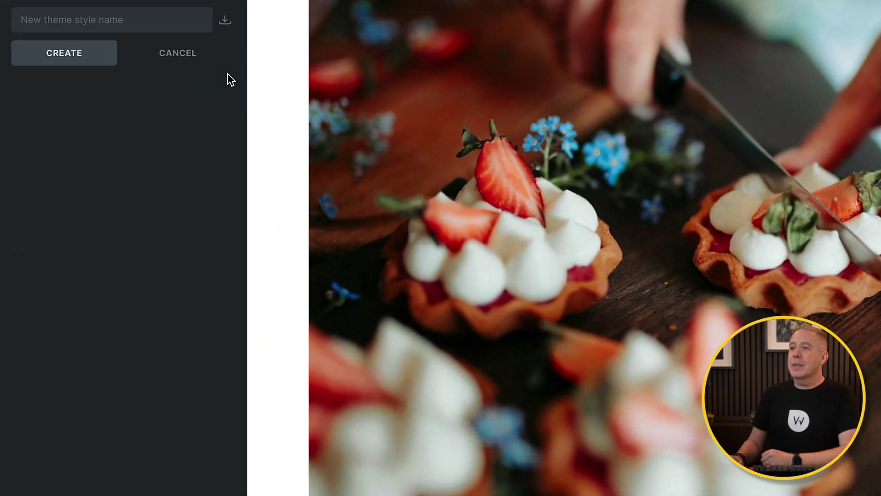
click(59, 20)
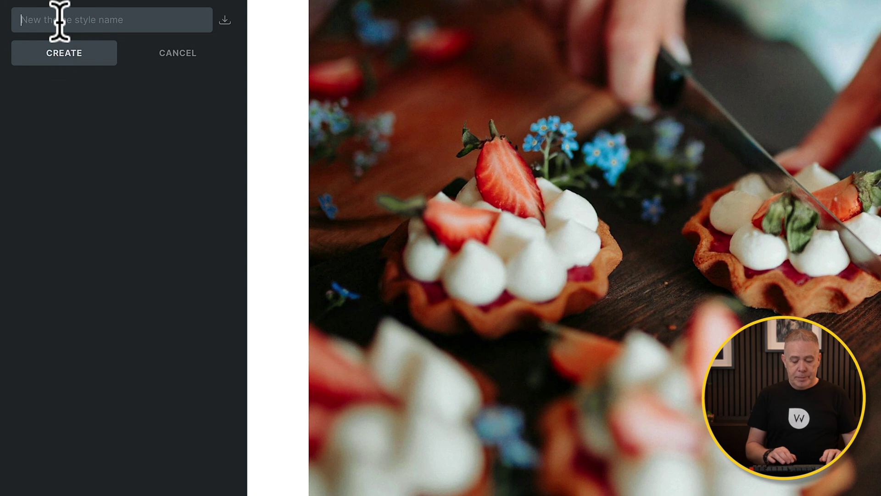
click(90, 54)
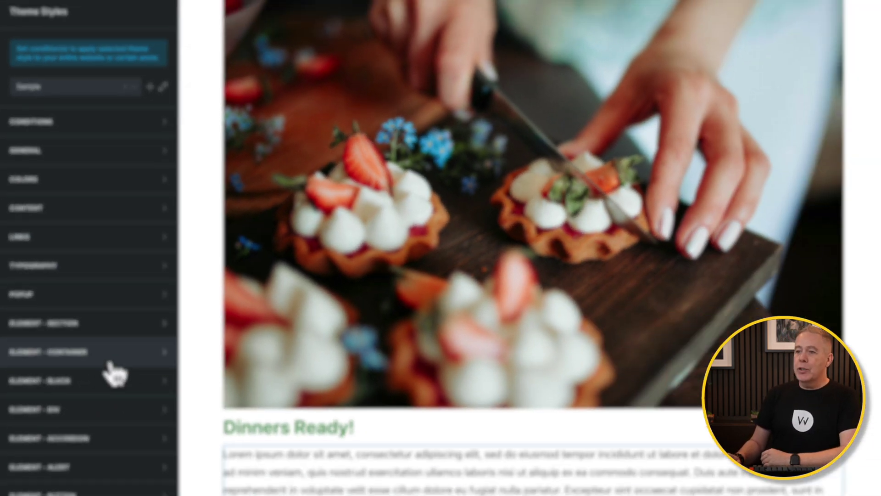
scroll(95, 332, down, 1)
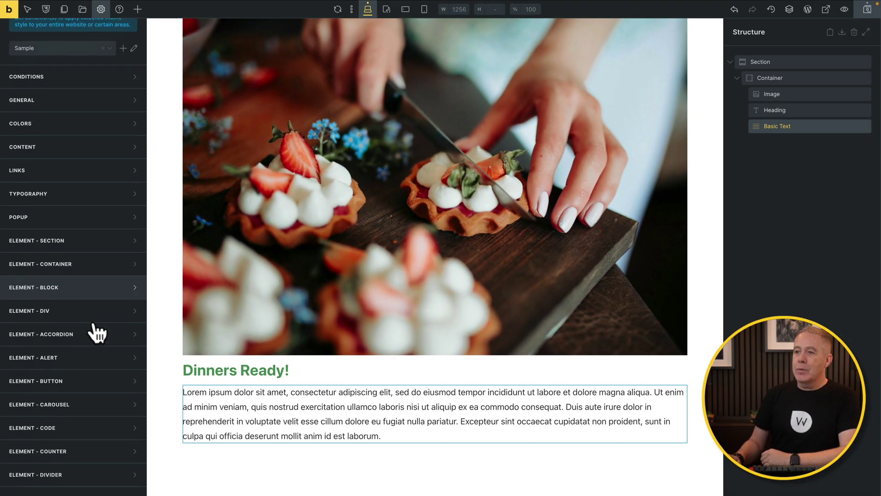
Give sections var(--wpt-lg) top and bottom padding in the Sample theme style.
click(69, 235)
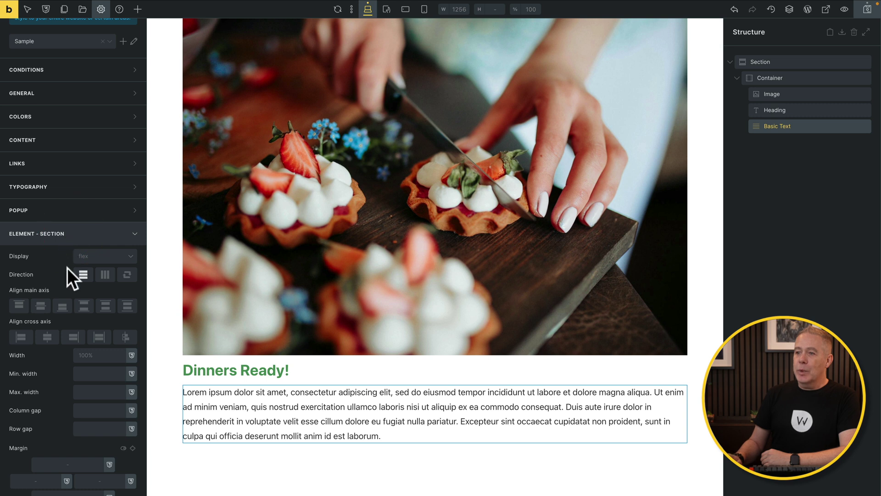
scroll(77, 294, down, 5)
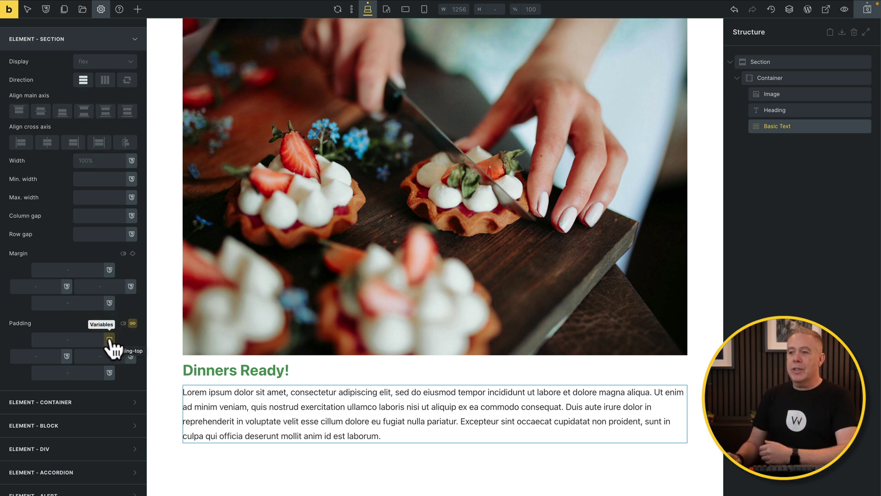
scroll(109, 345, down, 2)
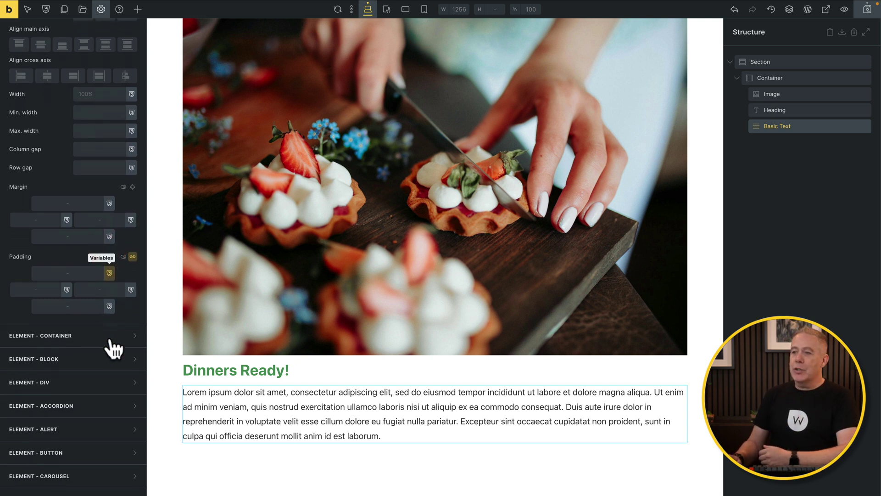
click(110, 271)
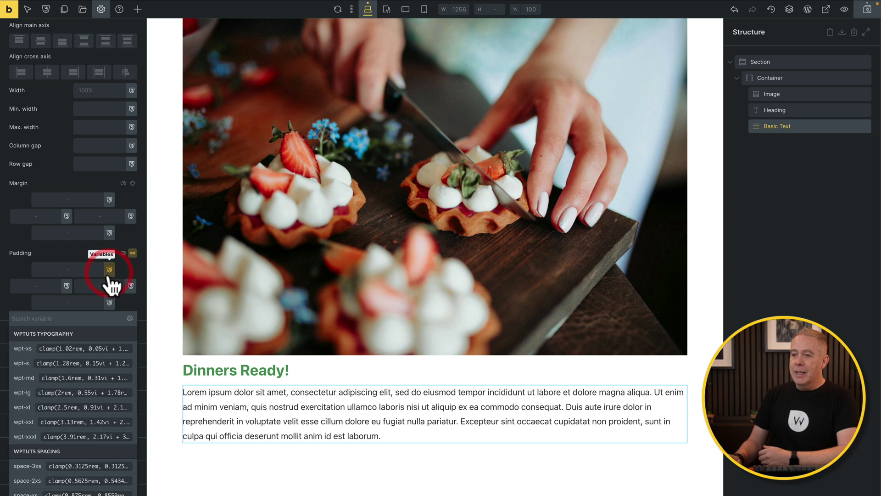
click(31, 393)
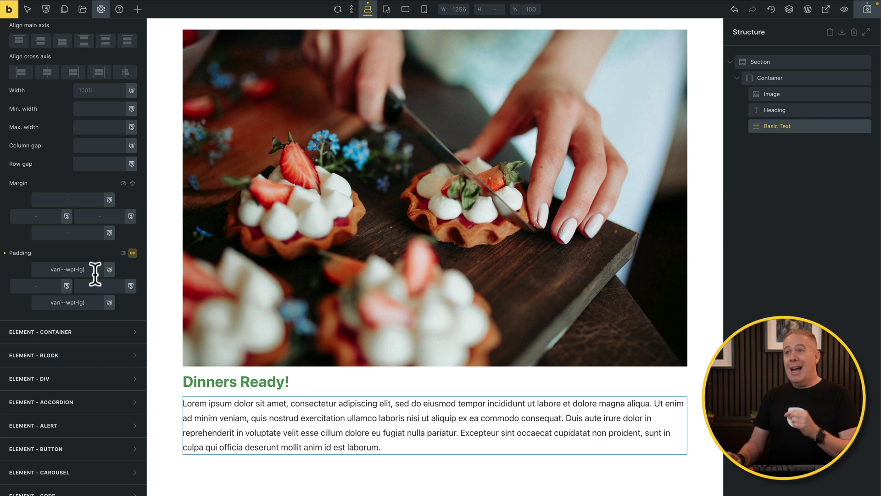
click(44, 9)
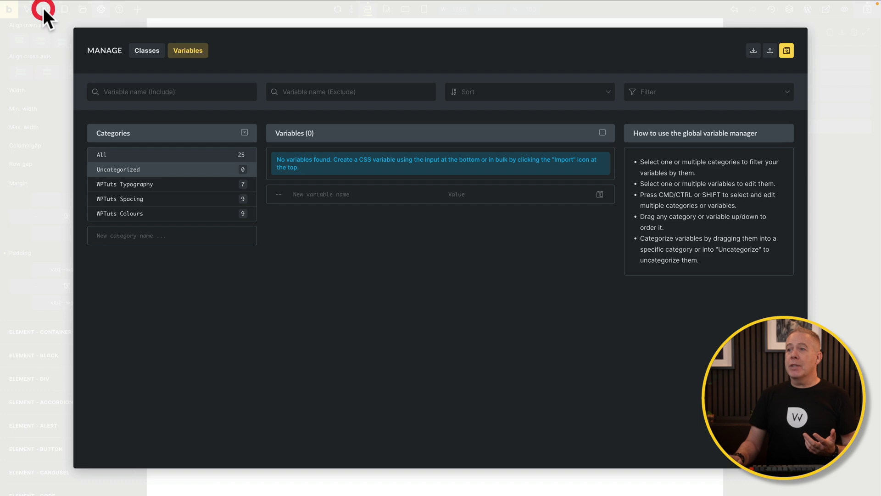
Show the WPTuts Spacing category's nine clamp() variables, space-3xs to space-3xl.
click(163, 199)
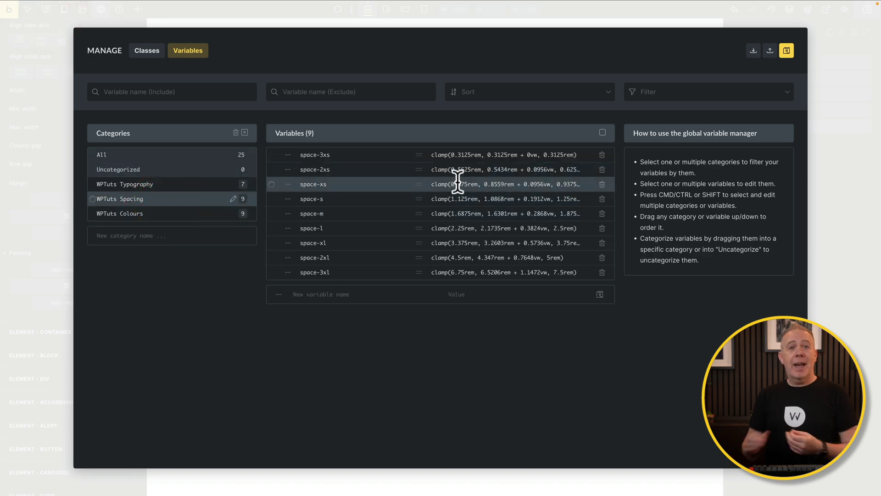